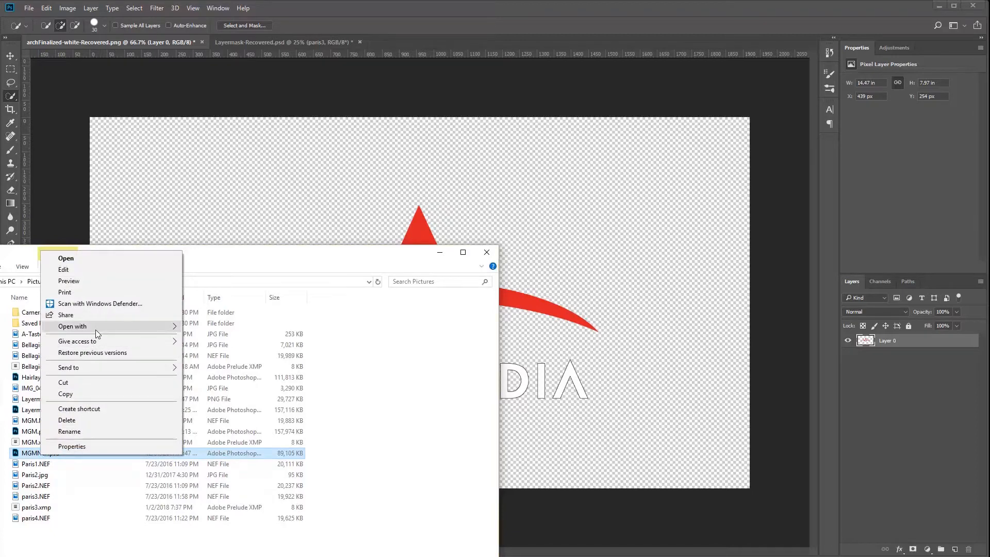
Open MGMNEF.psd from the Pictures folder in Adobe Photoshop CC 2018
mouse_move(153, 325)
left_click(217, 338)
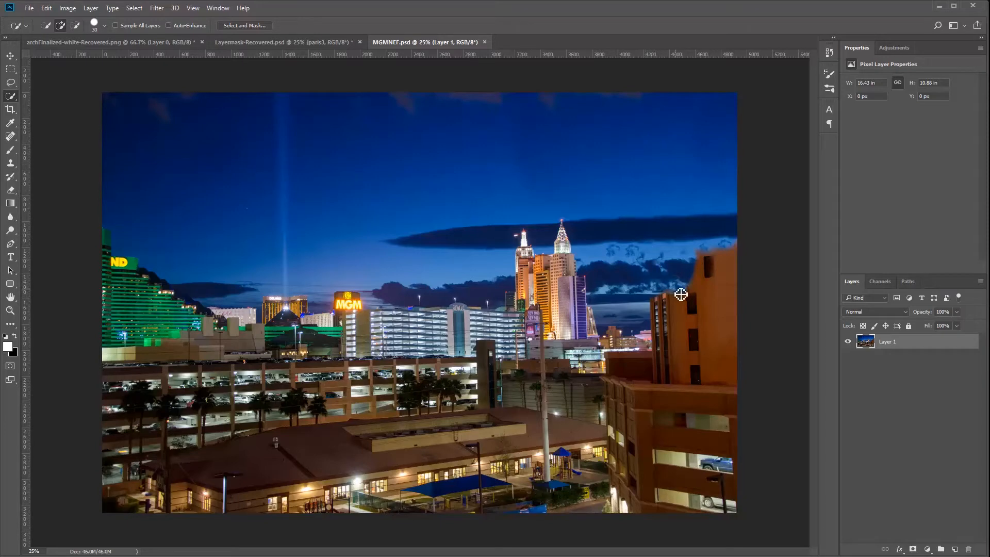
Open the raw file MGM.NEF from the Pictures folder in Camera Raw to view its settings, and cancel without opening the image
key("alt+Tab")
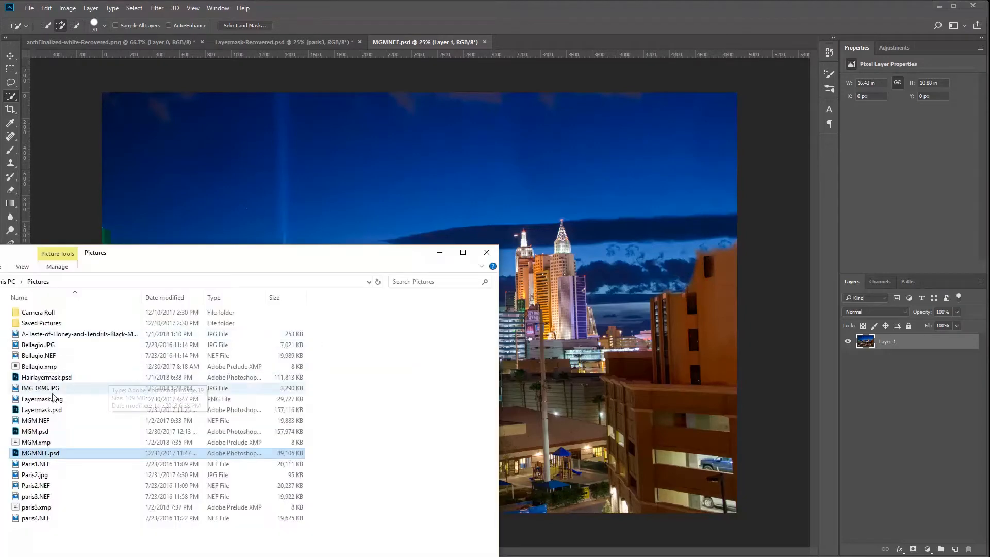
left_click(36, 420)
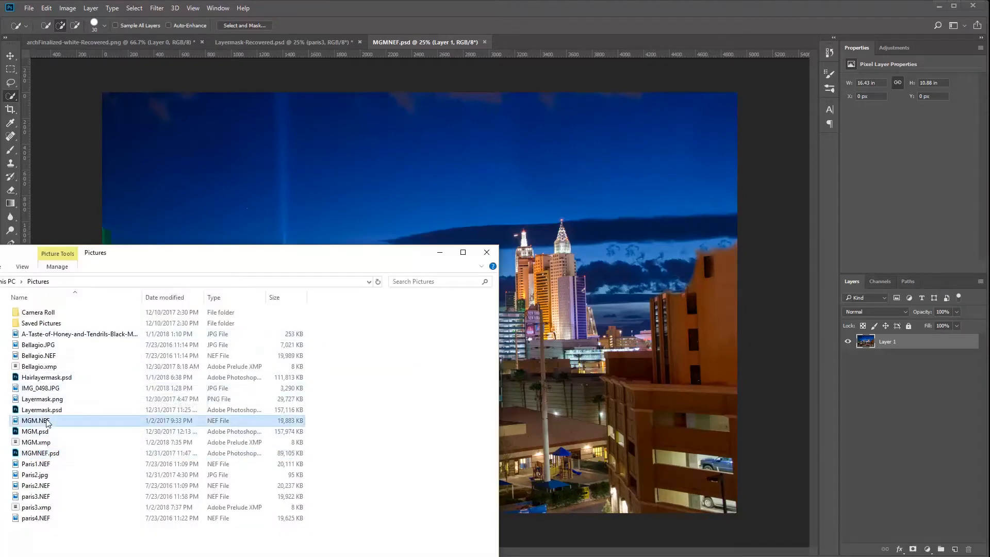
right_click(46, 422)
mouse_move(137, 292)
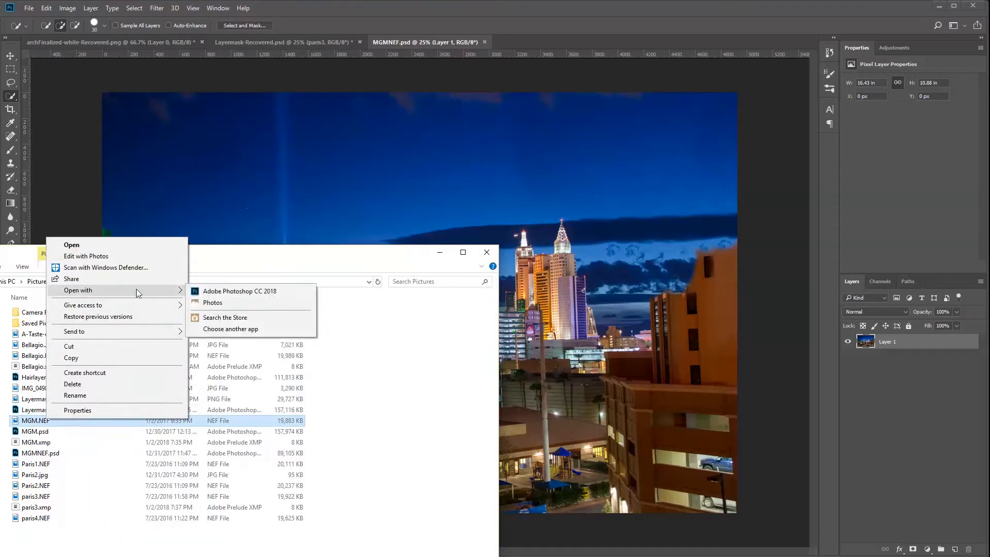
left_click(215, 291)
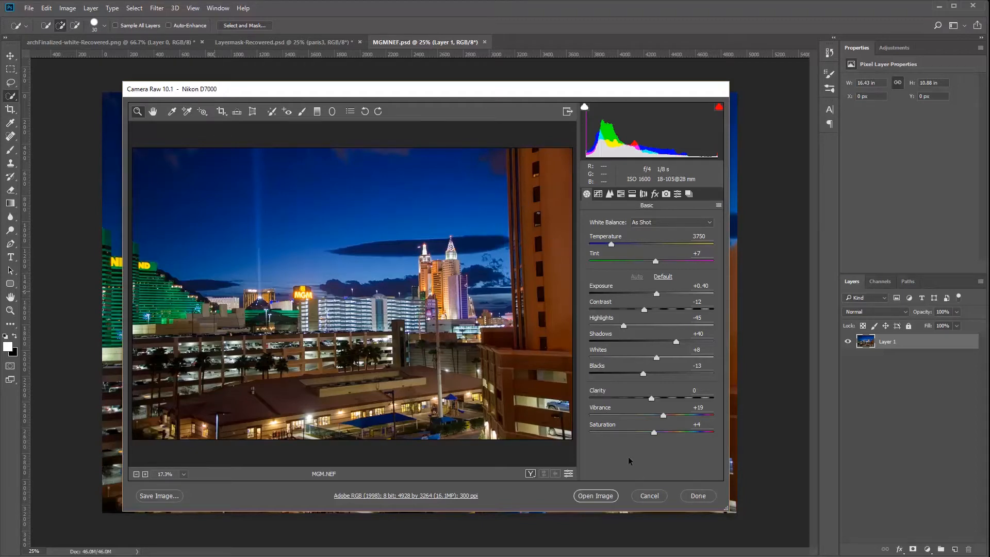
left_click(648, 495)
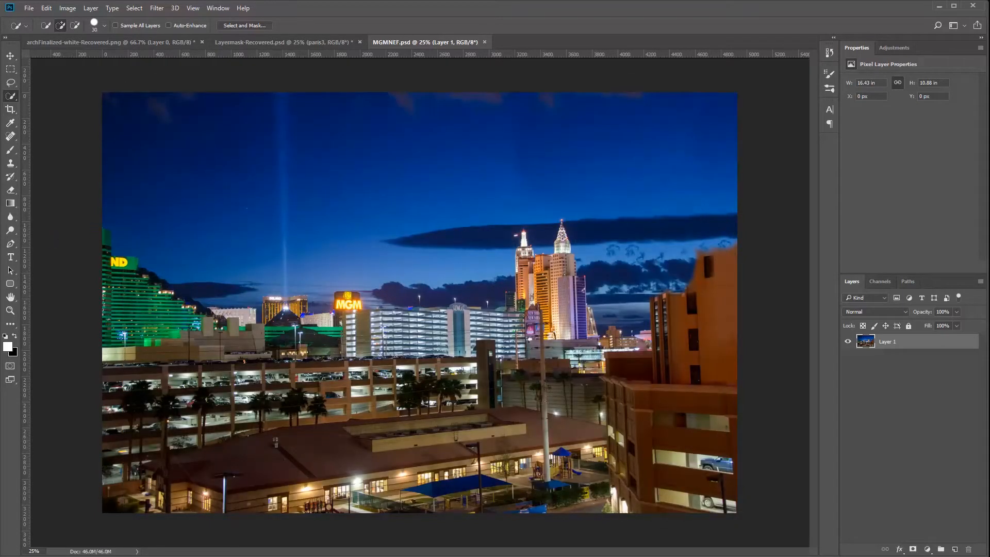
Place paris3.NEF from the Pictures folder into the MGMNEF.psd document, applying Camera Raw's automatic tone adjustments
key("alt+Tab")
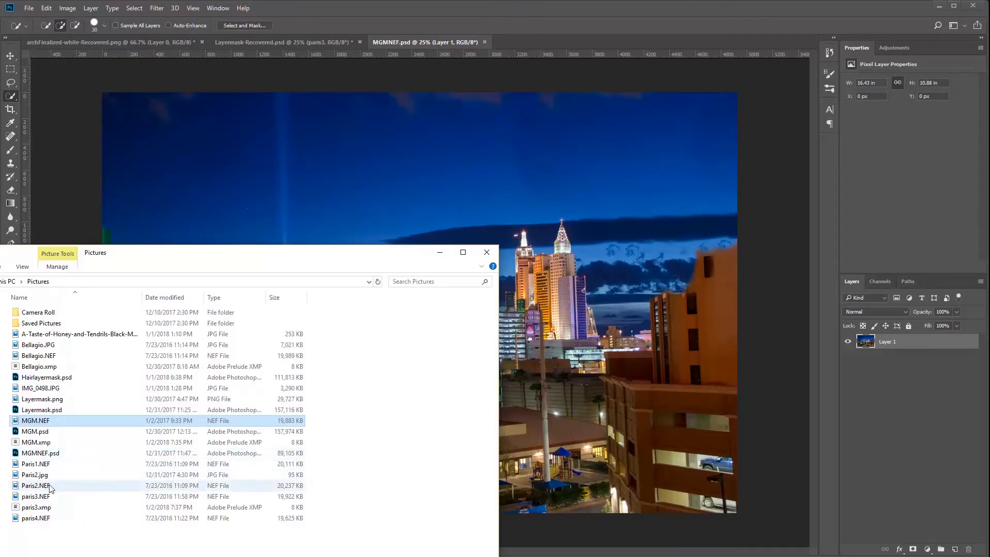
left_click_drag(45, 498, 608, 245)
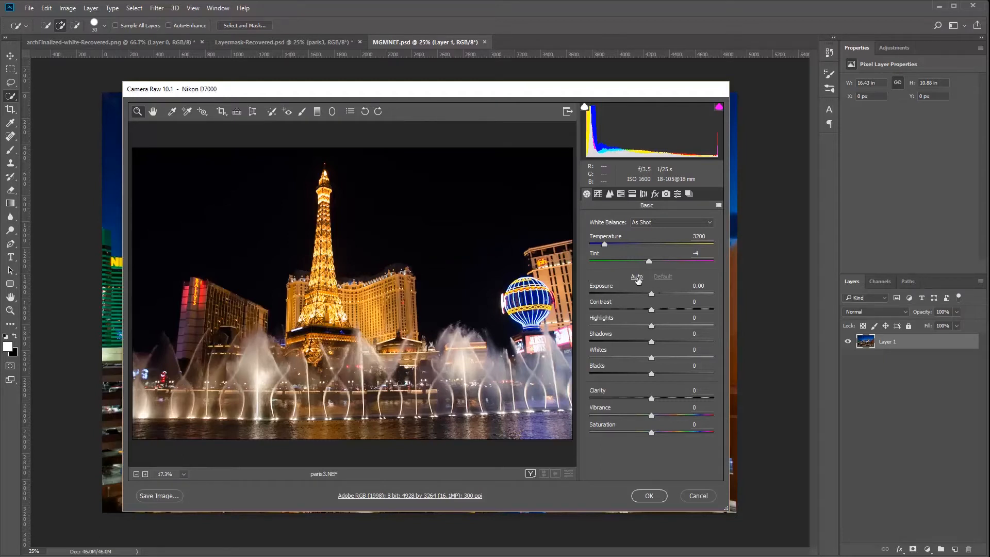
left_click_drag(653, 293, 658, 344)
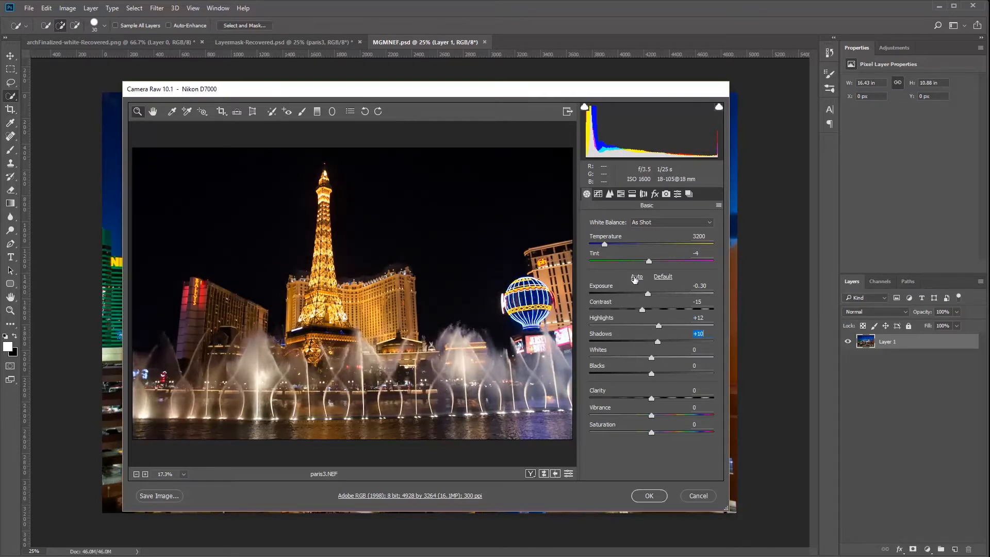
left_click(636, 276)
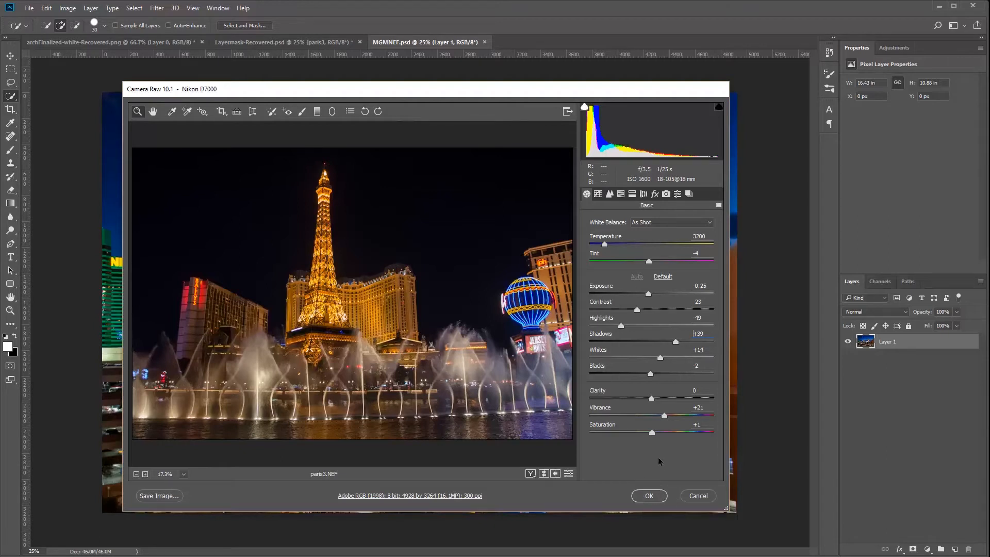
left_click(651, 495)
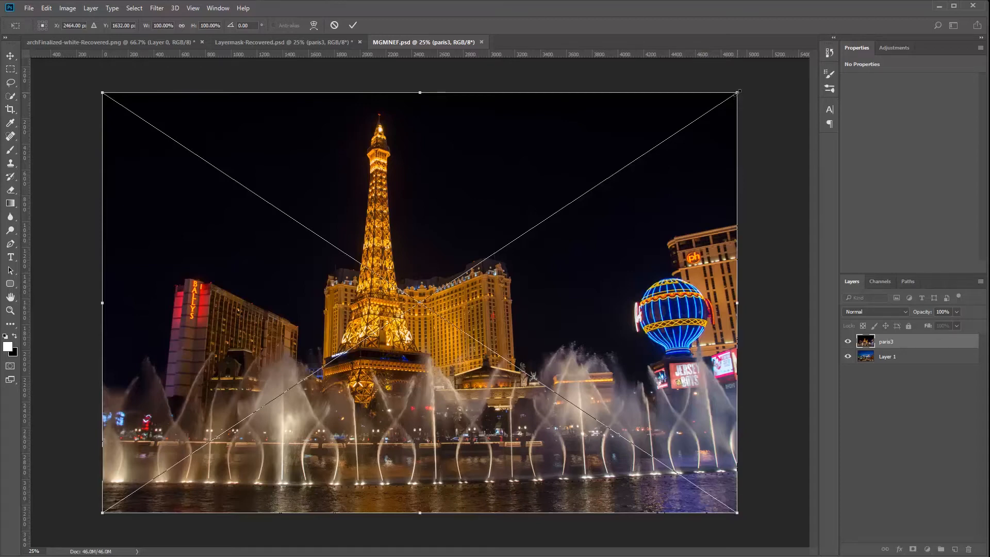
Try scaling the placed paris3 image down to about 64%, undo it, and commit the placement at full size
left_click_drag(738, 91, 567, 320)
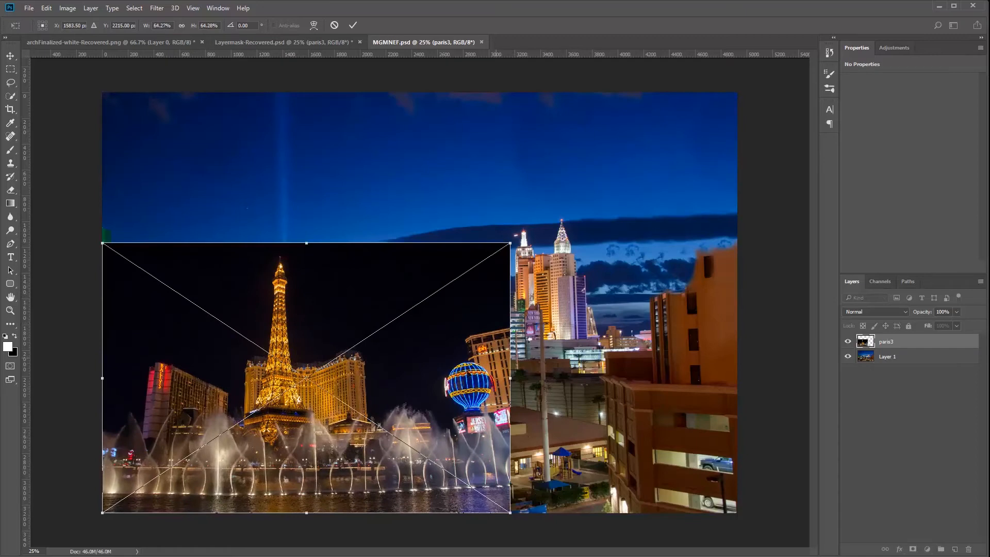
key("ctrl+z")
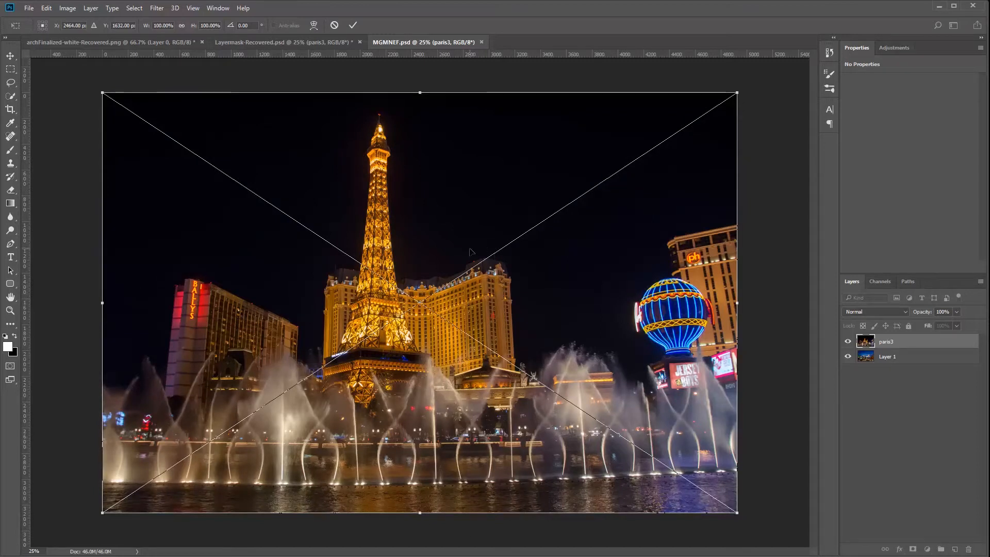
key("w")
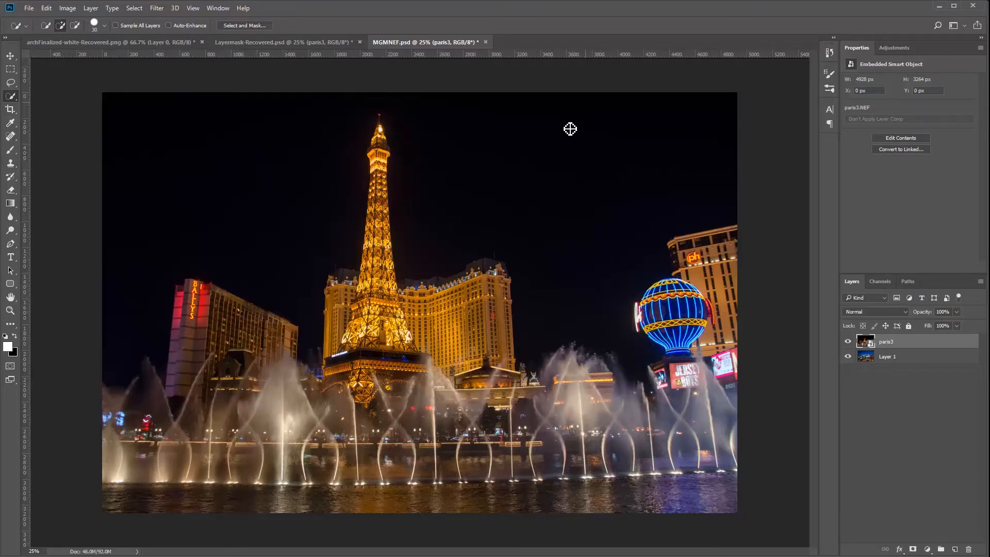
View the finished composite in Layermask-Recovered.psd and return to the MGMNEF.psd document
left_click(246, 46)
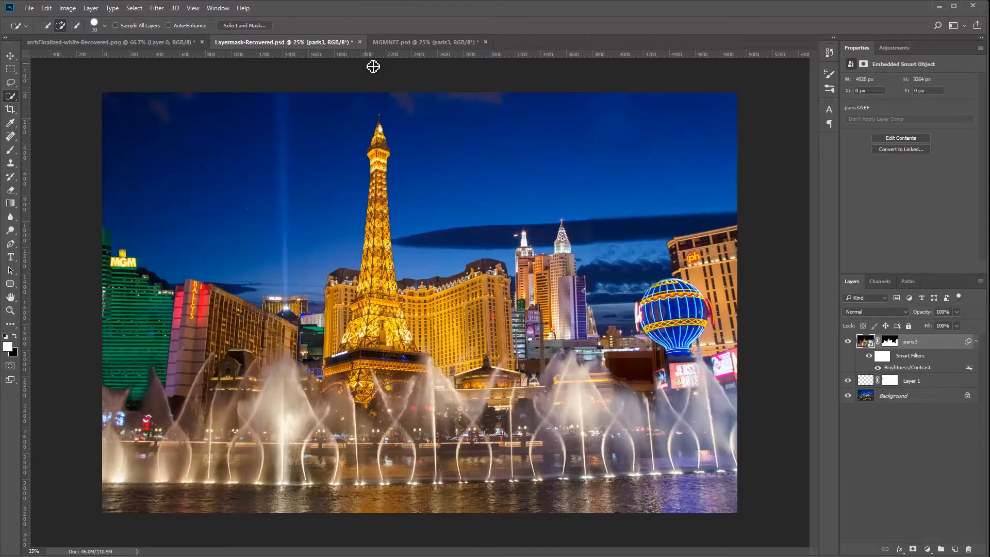
left_click(384, 44)
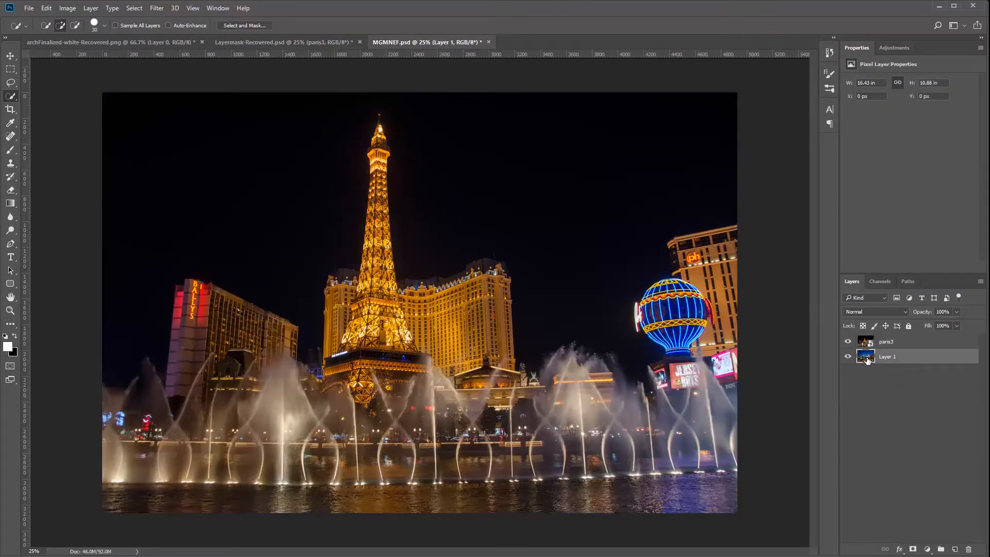
Hide paris3 briefly to check the sky on Layer 1, and leave paris3 selected and visible with Layer 1 hidden
left_click(847, 341)
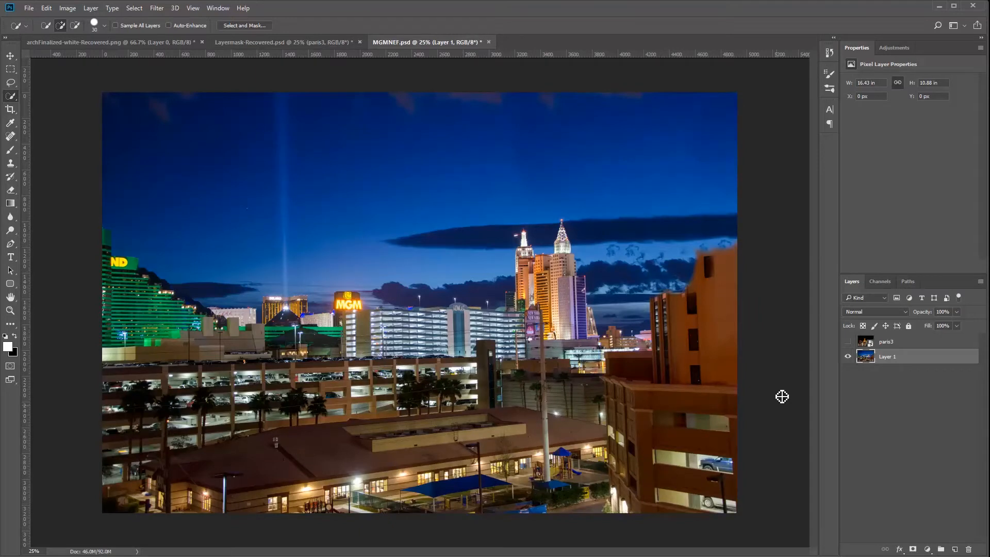
left_click(871, 345)
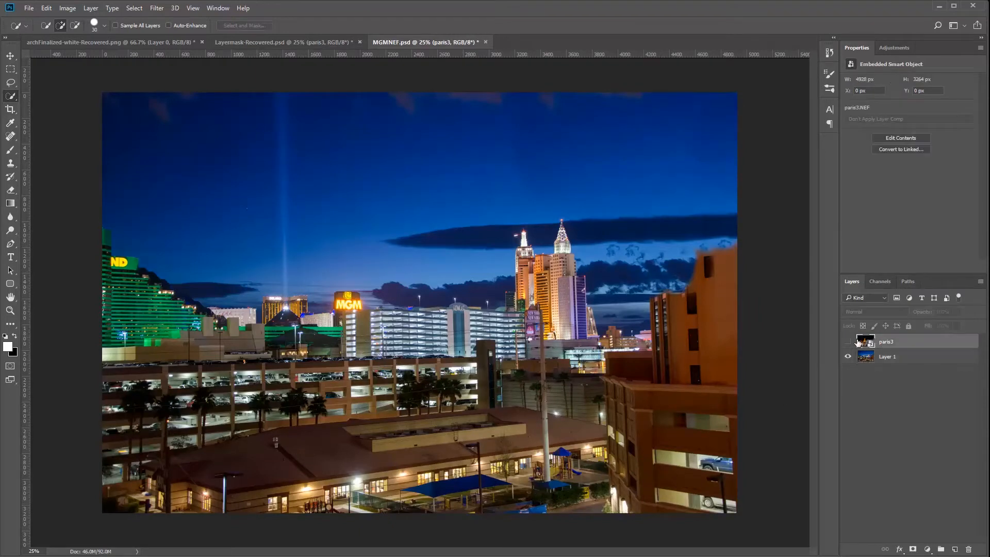
left_click(846, 342)
left_click(847, 356)
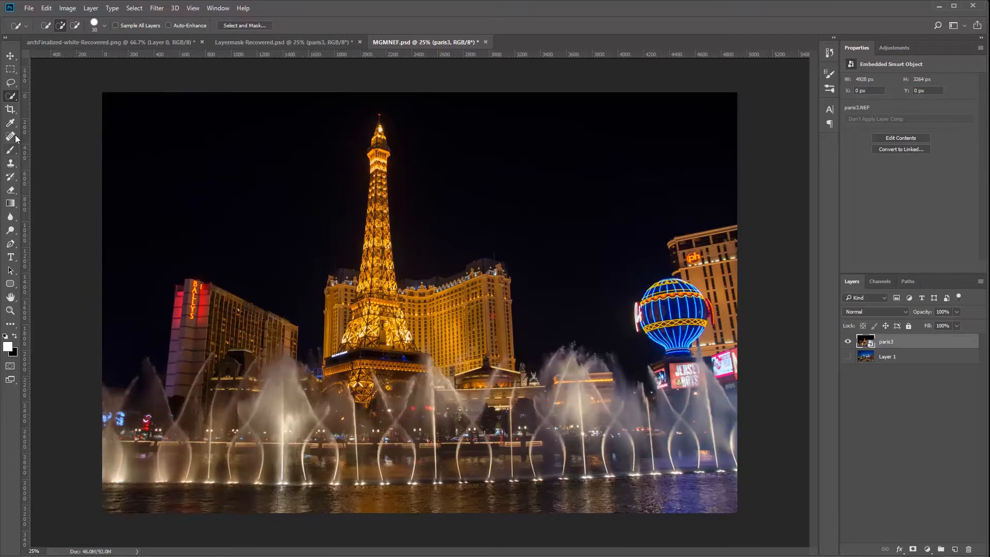
Try selecting the black sky of the paris3 layer with the Magic Wand tool, and deselect it
right_click(11, 98)
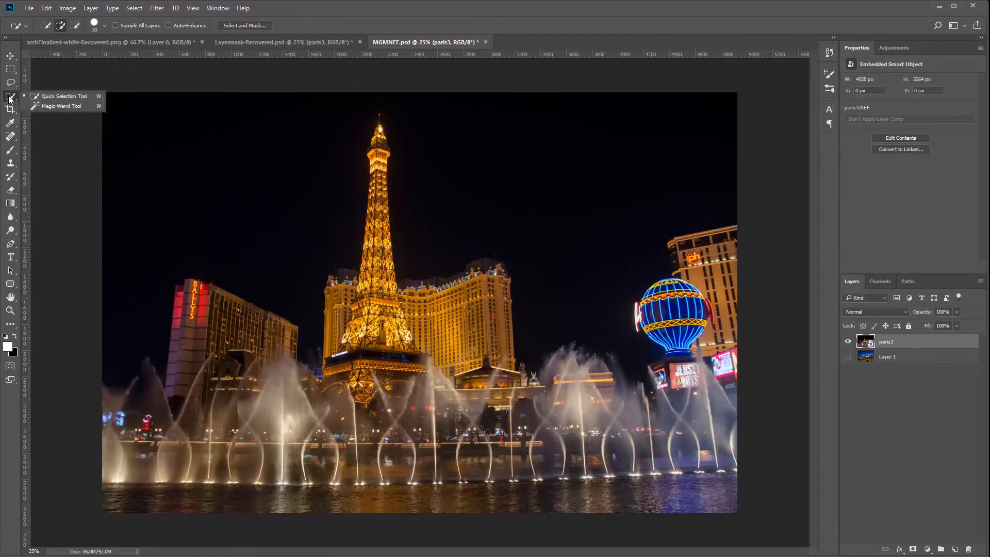
left_click(40, 105)
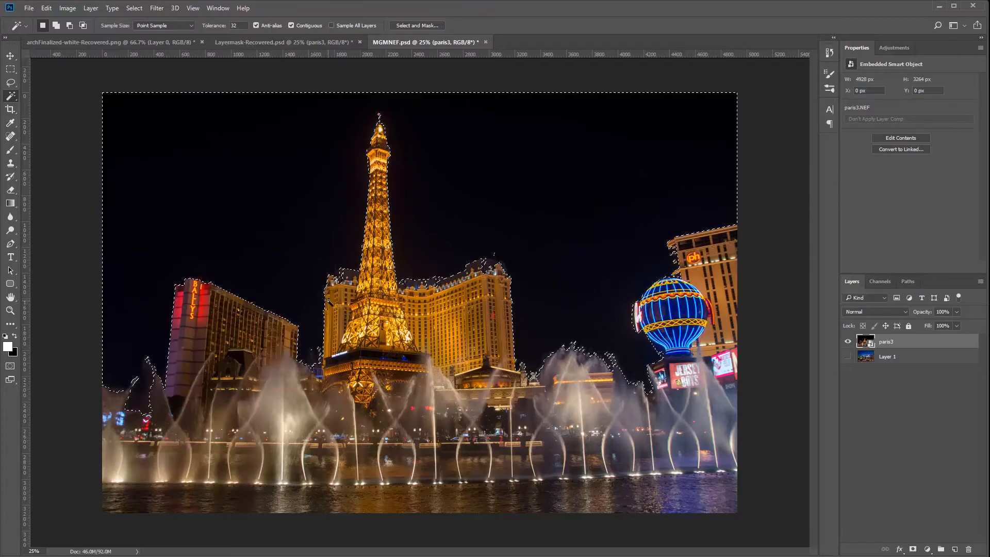
left_click(11, 98)
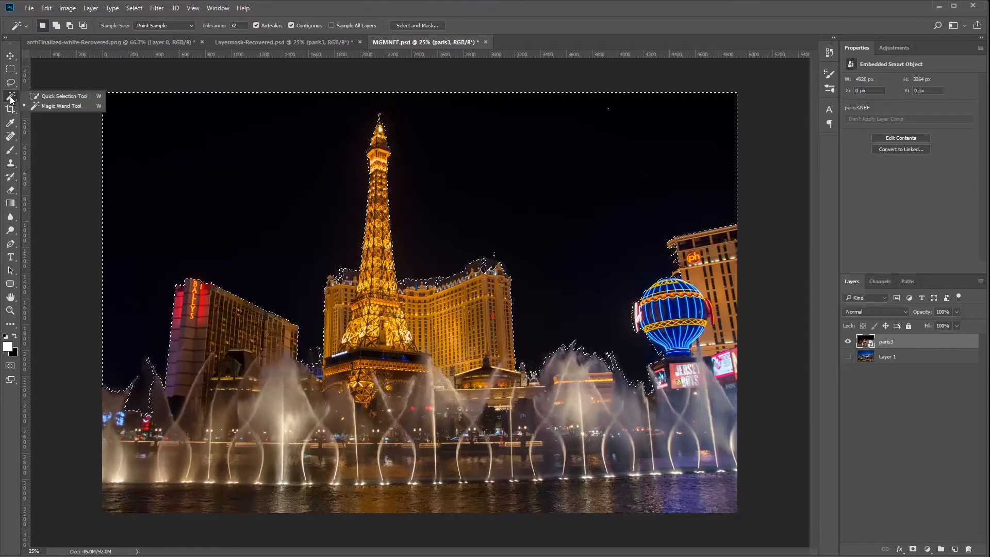
left_click(44, 97)
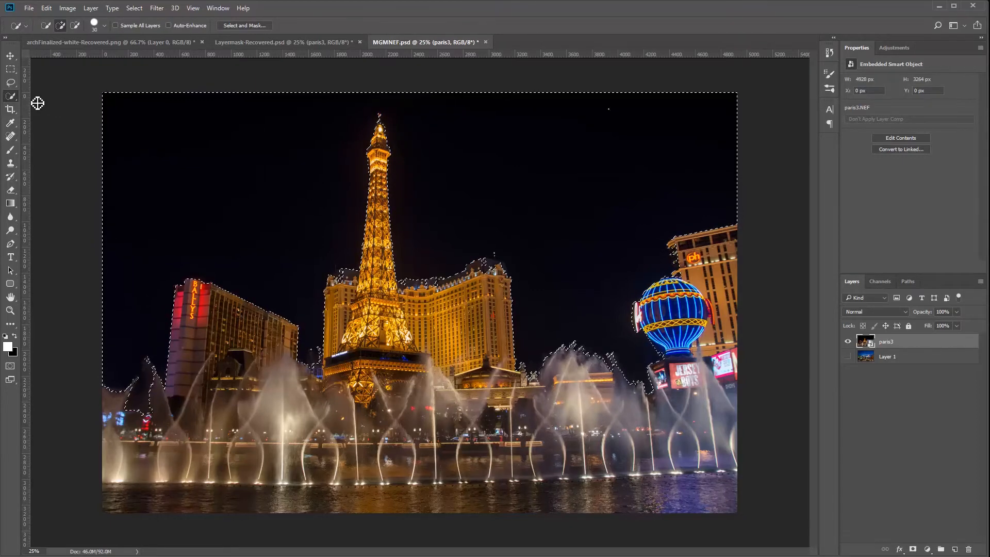
key("ctrl+d")
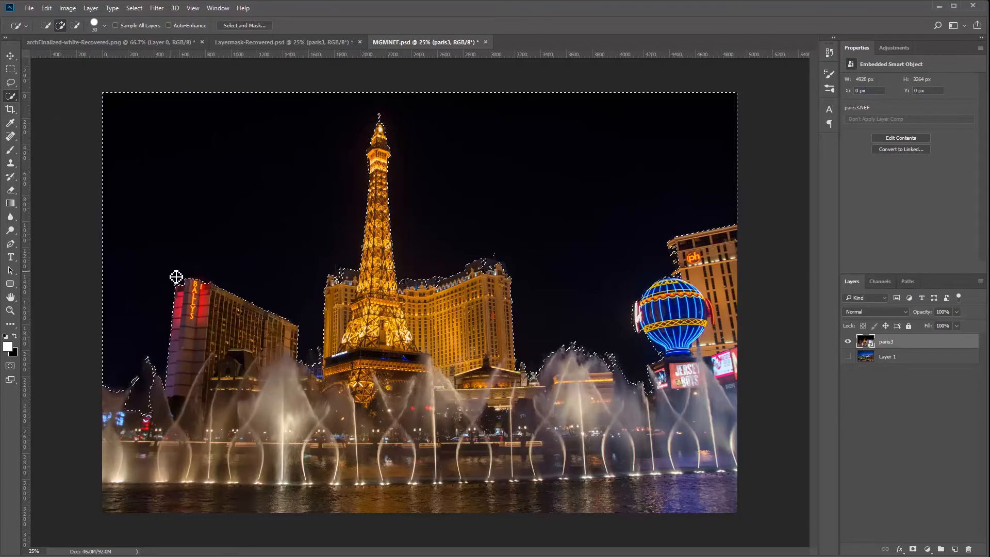
Select the black sky around the tower and buildings on paris3 with the Quick Selection tool
right_click(14, 99)
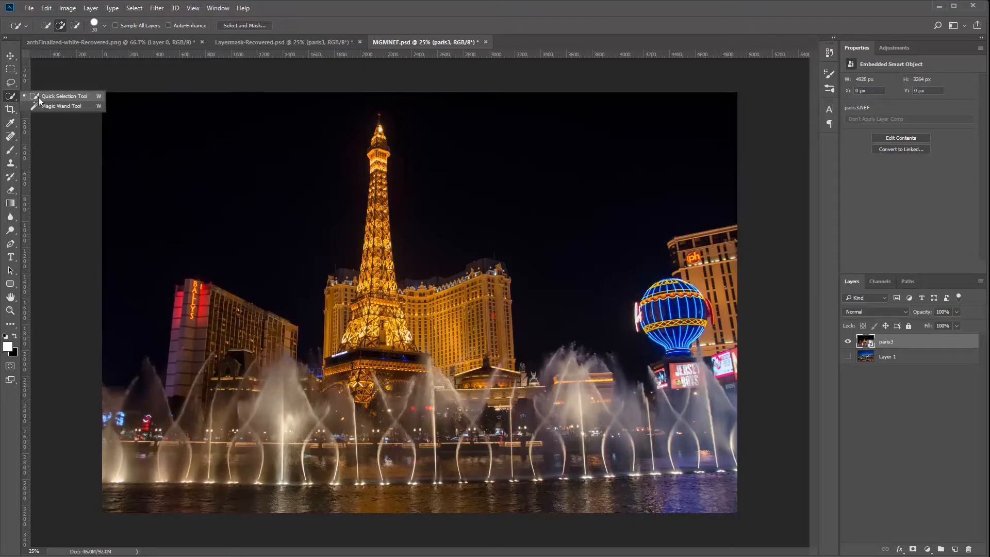
left_click(61, 95)
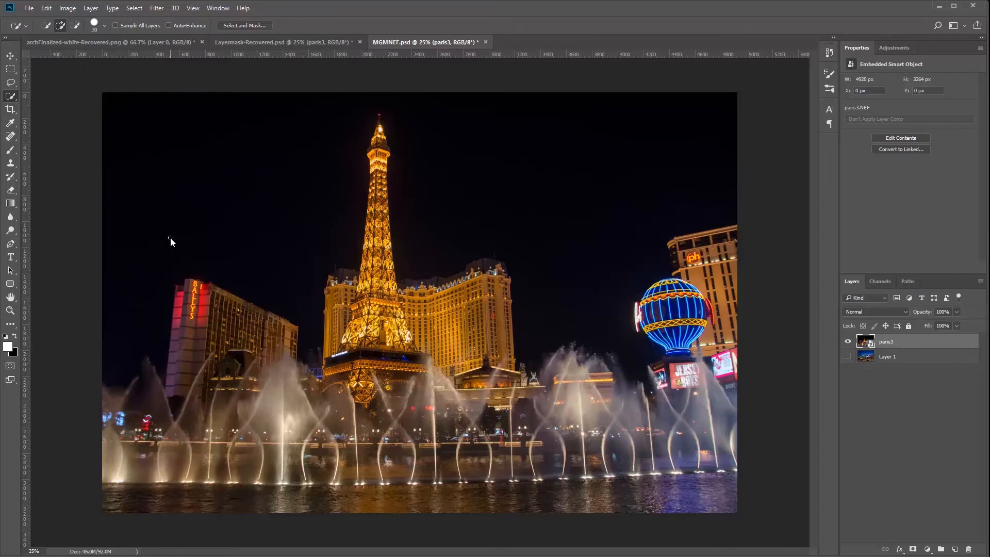
mouse_move(175, 243)
left_mouse_down()
mouse_move(203, 239)
mouse_move(228, 189)
mouse_move(323, 123)
left_mouse_up()
mouse_move(386, 111)
left_mouse_down()
mouse_move(450, 113)
mouse_move(618, 160)
mouse_move(632, 193)
mouse_move(631, 360)
left_mouse_up()
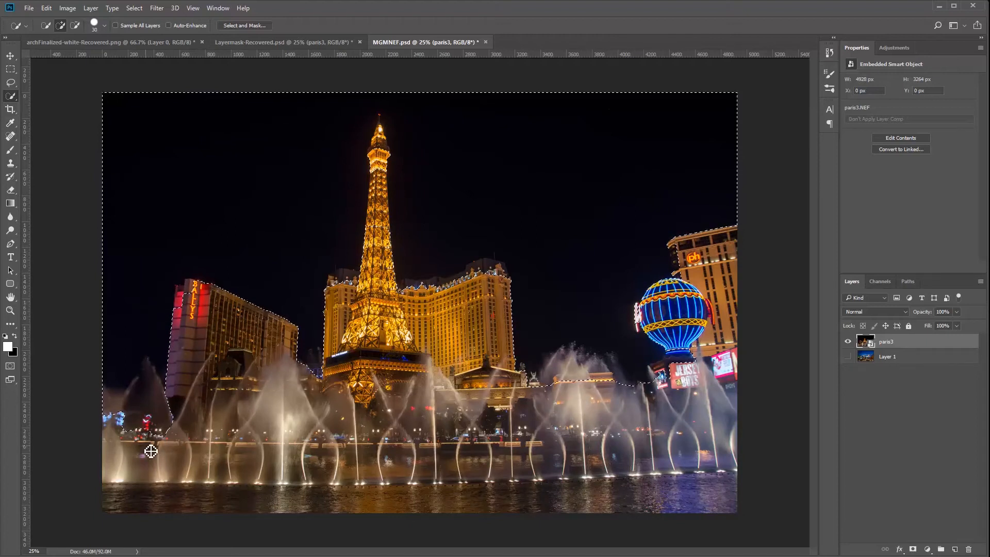
Refine the sky selection around the far-left fountains by subtracting and re-adding areas, and revert the history to the placed smart object
key("alt")
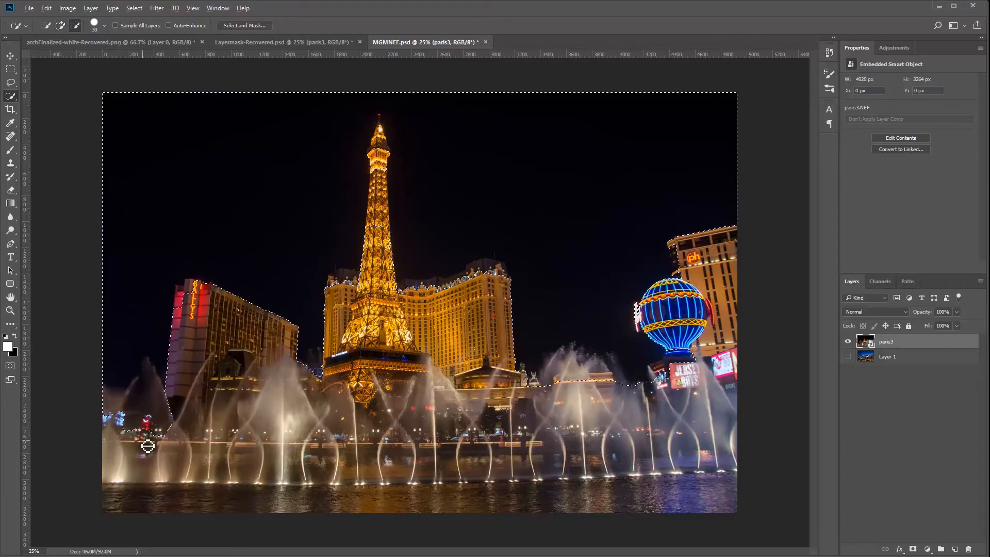
key("alt")
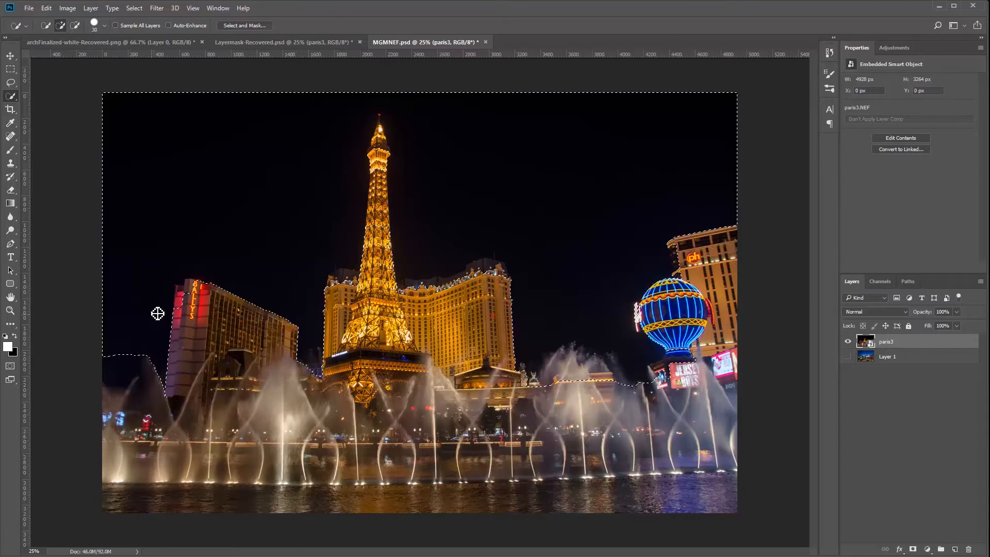
left_click_drag(125, 342, 123, 389)
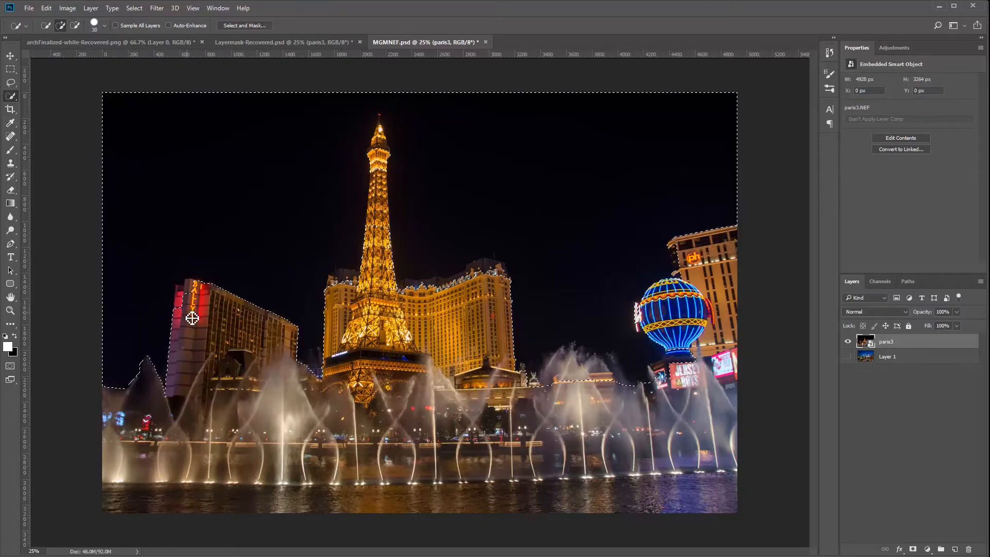
key("alt")
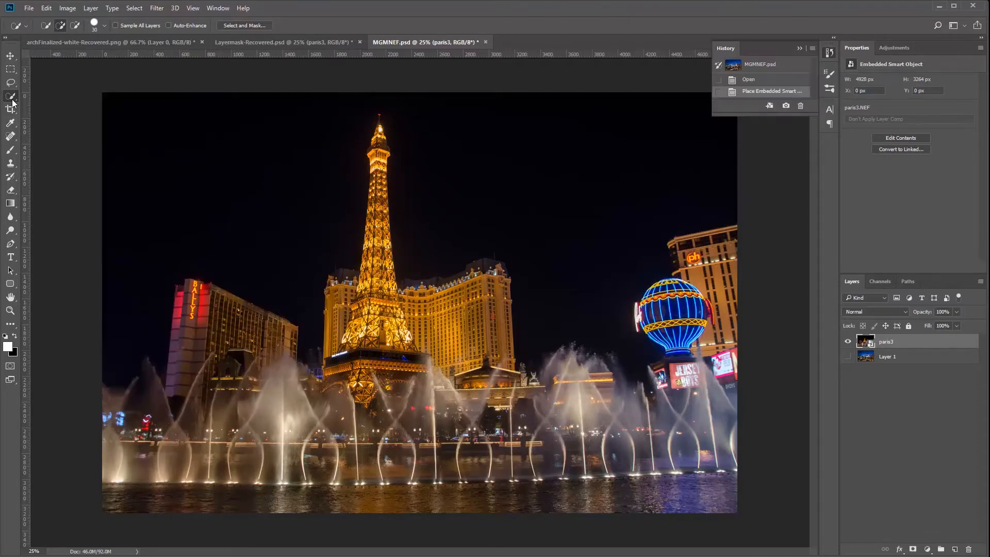
Select the black sky of the paris3 layer with the Magic Wand tool and collapse the History panel
right_click(13, 104)
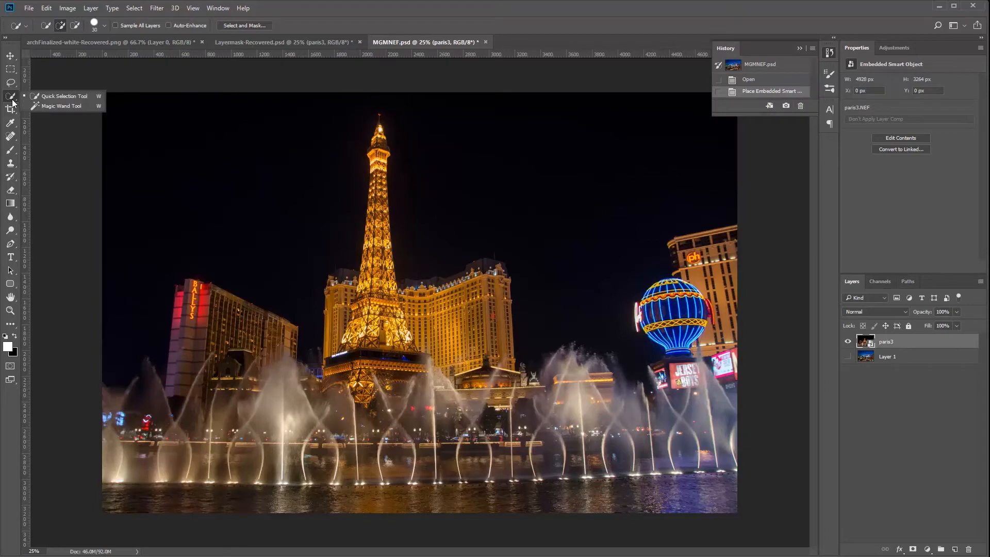
left_click(39, 107)
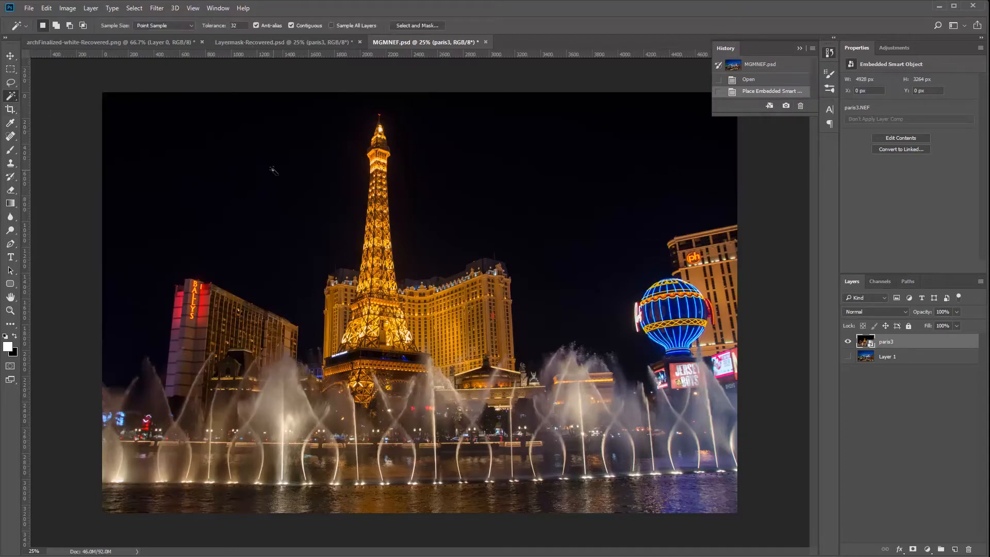
left_click(274, 170)
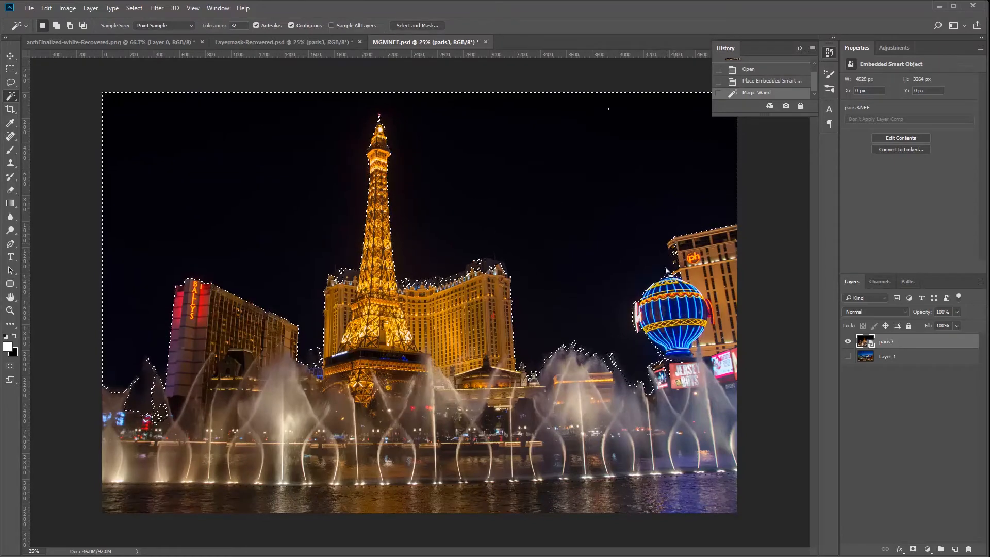
left_click(800, 48)
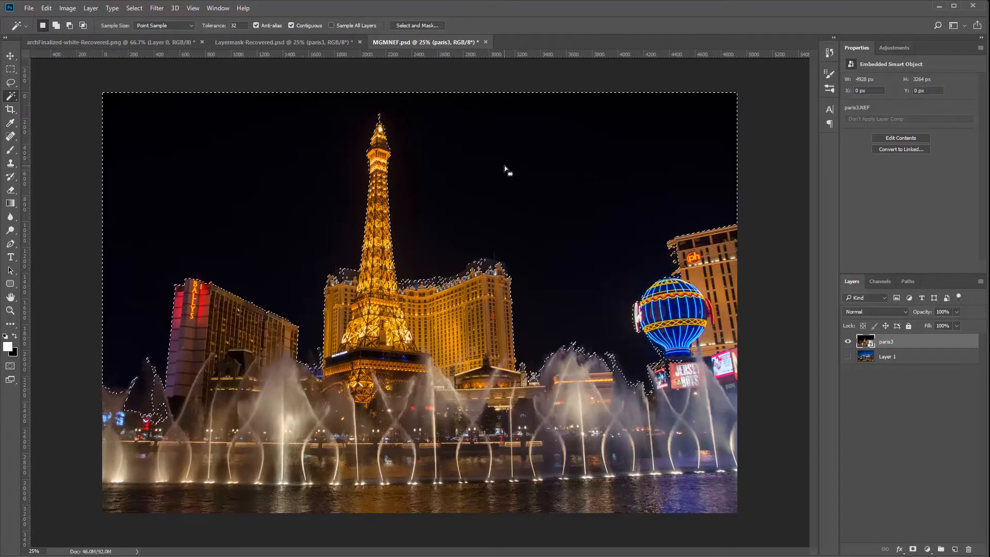
Try inverting the colours of the selected sky on paris3, undo it, and reselect the black sky with the Magic Wand
key("ctrl+i")
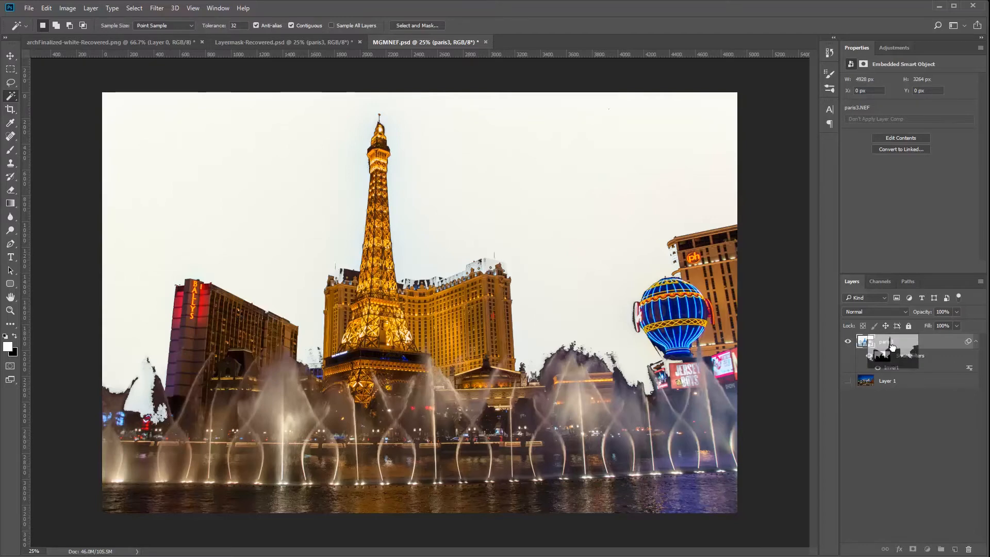
left_click(879, 360)
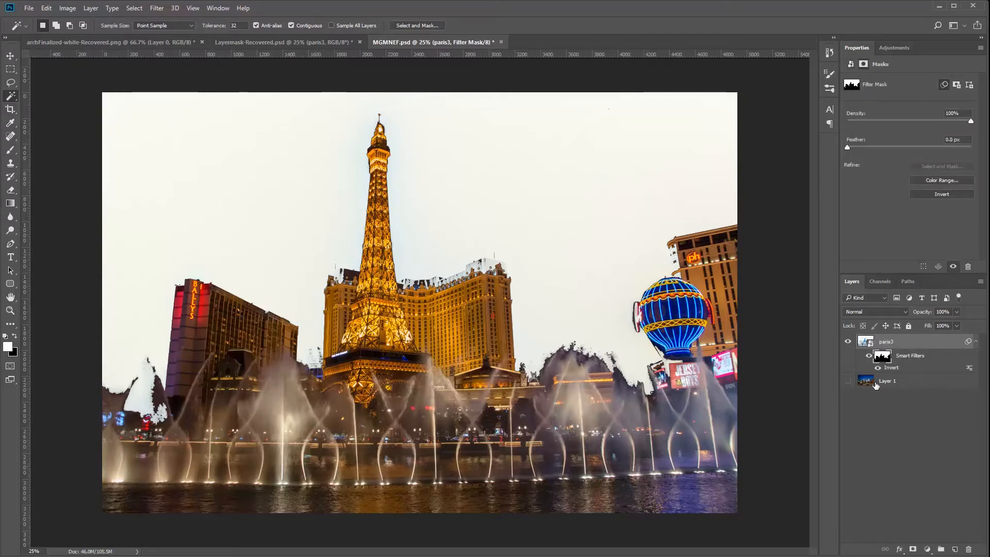
key("ctrl+z")
key("ctrl+d")
left_click(289, 240)
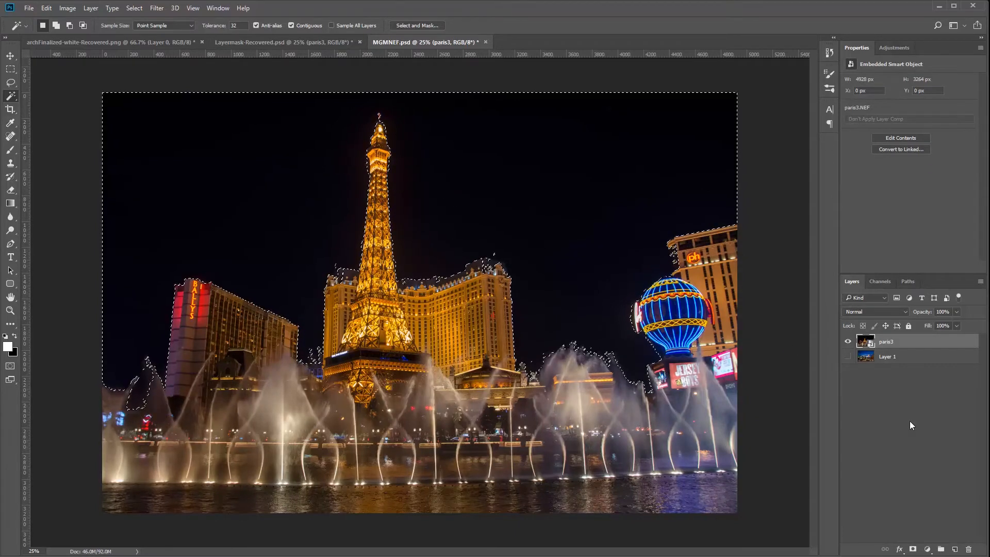
Invert the sky selection and add a layer mask to paris3 that hides the black sky
left_click(92, 8)
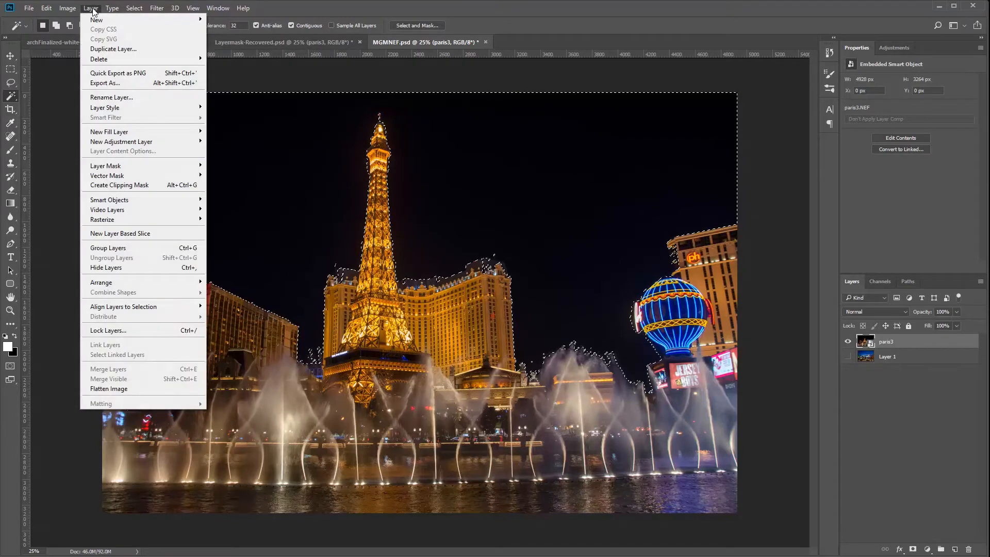
left_click(134, 9)
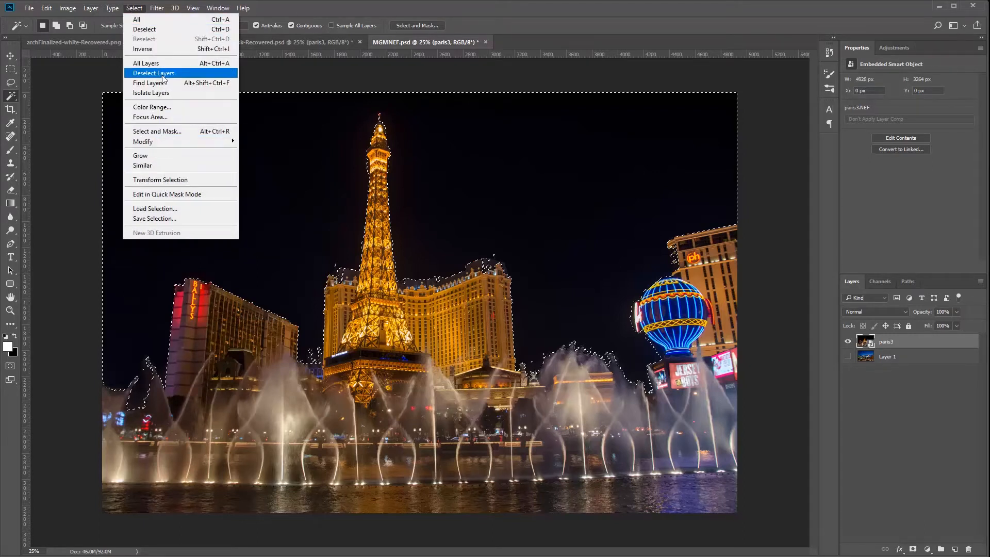
left_click(160, 47)
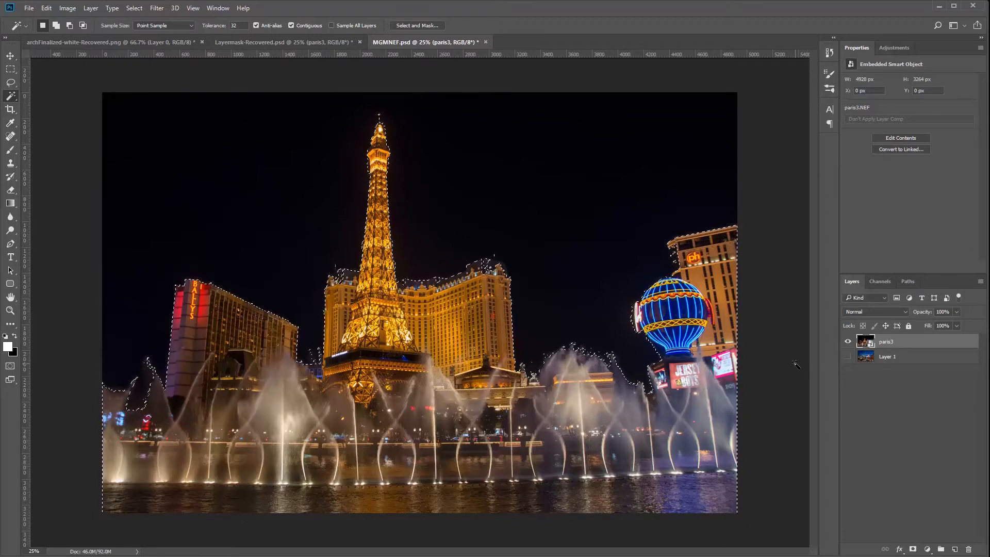
left_click(912, 550)
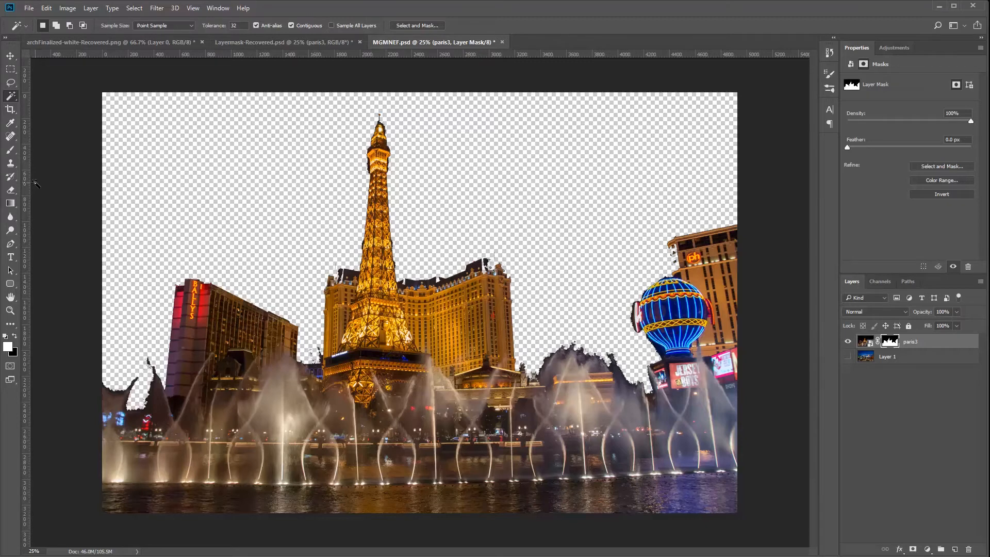
Activate the Brush tool for the paris3 mask and set the brush size to 136 px
left_click(10, 150)
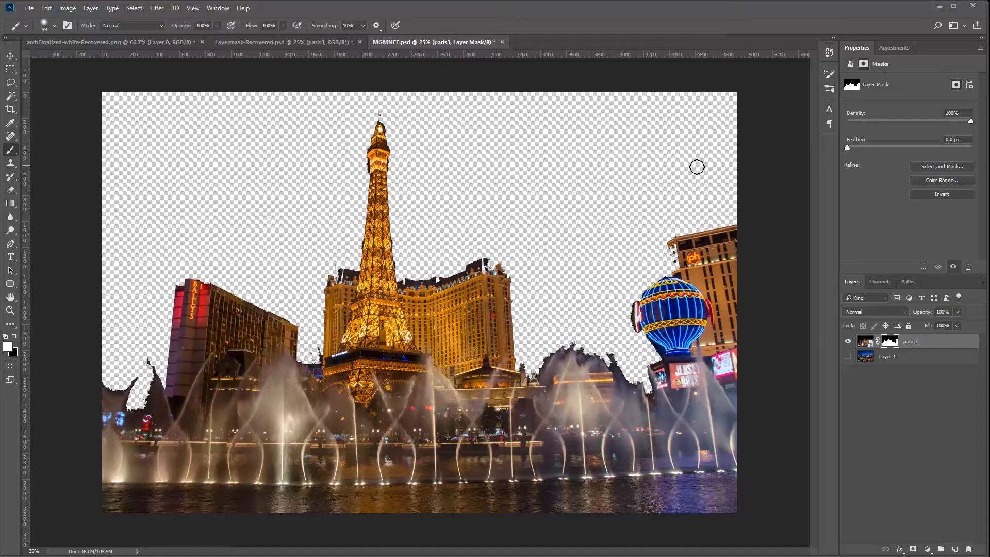
left_click(16, 338)
left_click(16, 338)
right_click(255, 208)
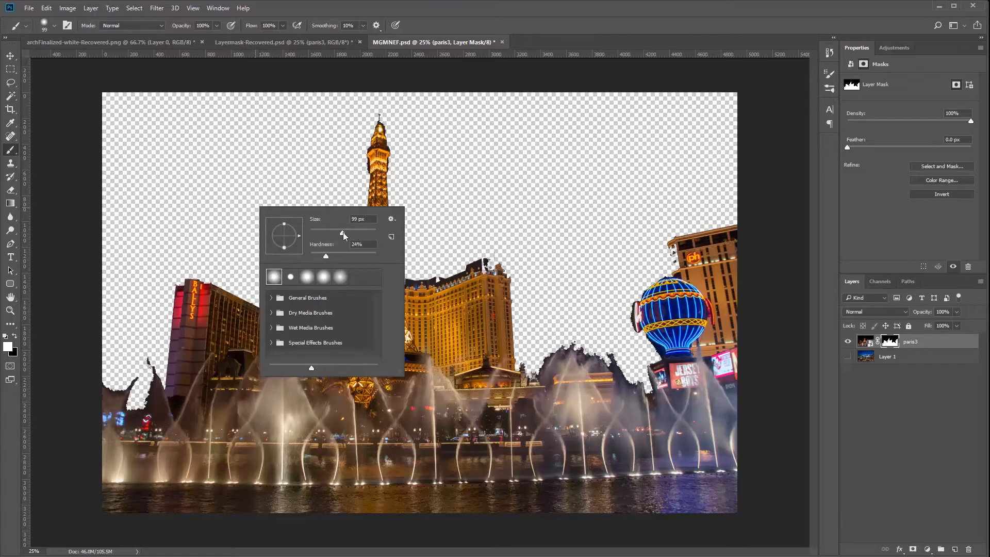
left_click_drag(354, 233, 332, 228)
left_click(282, 179)
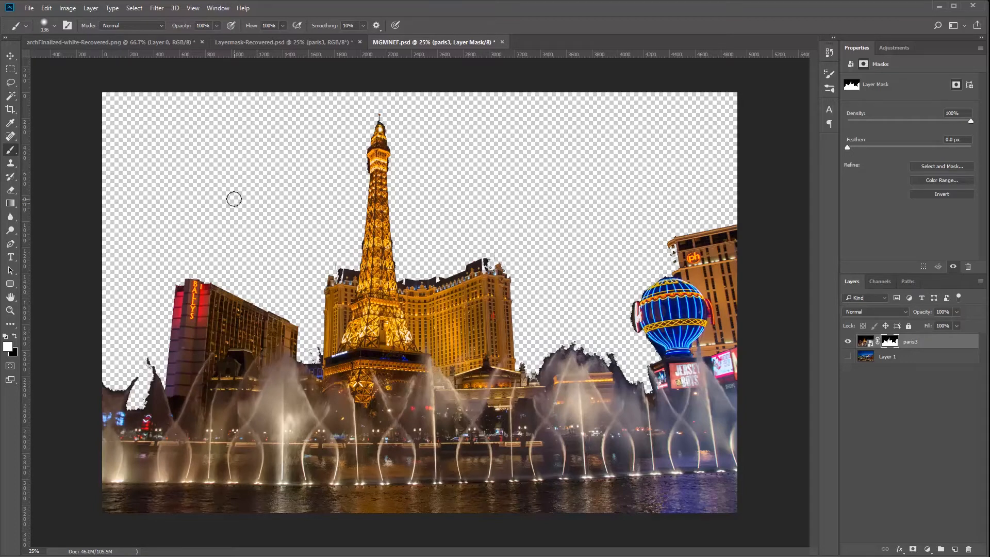
Swap the mask painting colour to black and resize the brush to 792 px directly on the canvas
left_click(15, 335)
right_click(246, 190, "alt")
right_click(243, 191, "alt")
mouse_move(243, 191)
left_mouse_down()
mouse_move(315, 199)
mouse_move(222, 211)
mouse_move(316, 193)
mouse_move(304, 189)
mouse_move(305, 151)
mouse_move(301, 188)
mouse_move(290, 120)
mouse_move(281, 190)
mouse_move(271, 140)
mouse_move(274, 202)
mouse_move(227, 200)
mouse_move(287, 194)
mouse_move(233, 200)
mouse_move(273, 200)
mouse_move(237, 209)
mouse_move(240, 200)
mouse_move(237, 212)
mouse_move(240, 154)
mouse_move(239, 217)
mouse_move(248, 109)
mouse_move(243, 137)
left_mouse_up()
At 50% zoom, paint white on the paris3 mask with a soft 216 px brush to restore the Paris hotel roofline and the gap beside Bally's
left_click(23, 550)
type("50")
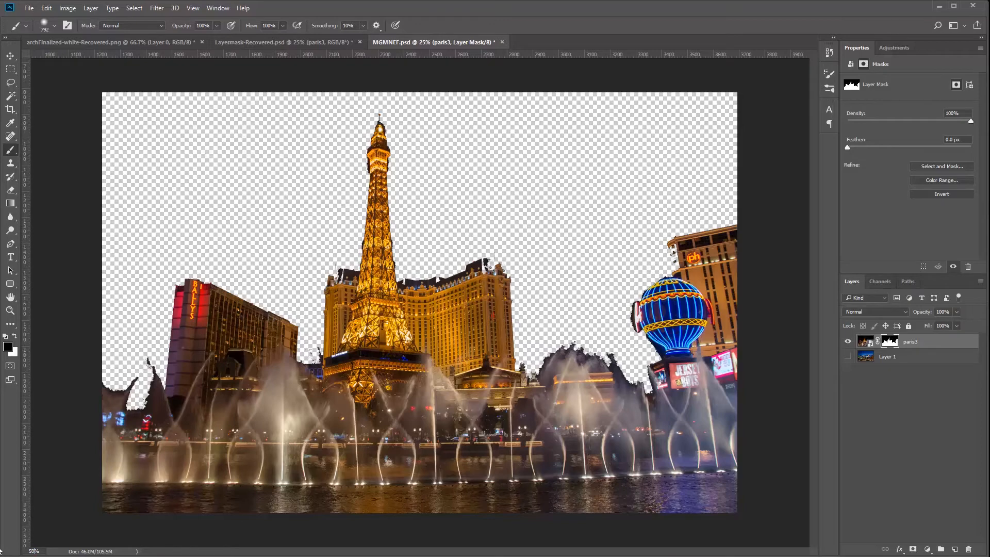
key("Return")
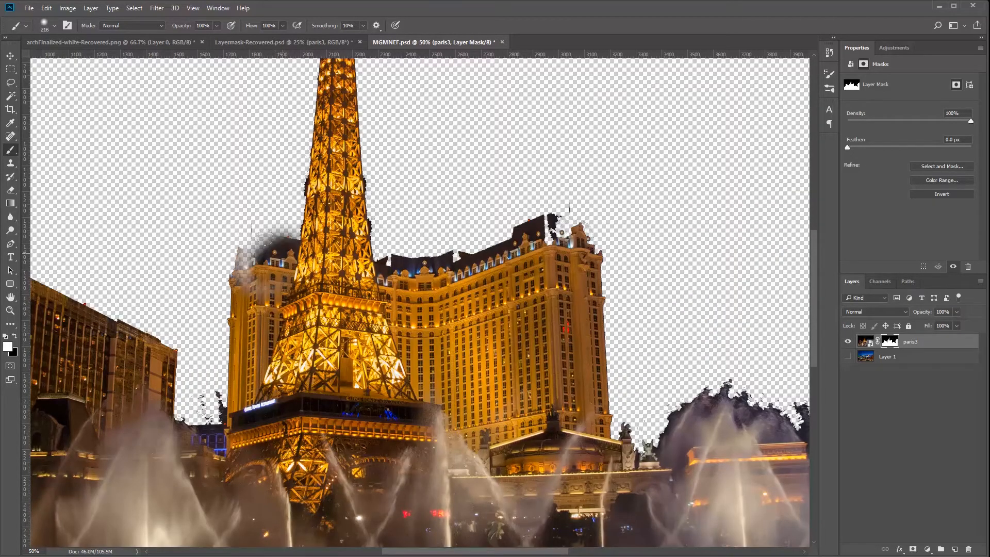
mouse_move(285, 252)
left_mouse_down()
mouse_move(241, 238)
mouse_move(225, 250)
mouse_move(228, 281)
mouse_move(260, 239)
mouse_move(292, 236)
mouse_move(286, 243)
mouse_move(374, 261)
mouse_move(407, 248)
mouse_move(376, 245)
mouse_move(438, 259)
mouse_move(521, 228)
mouse_move(572, 222)
mouse_move(585, 208)
mouse_move(546, 217)
mouse_move(567, 206)
mouse_move(531, 223)
mouse_move(567, 240)
mouse_move(580, 233)
mouse_move(570, 222)
mouse_move(572, 244)
left_mouse_up()
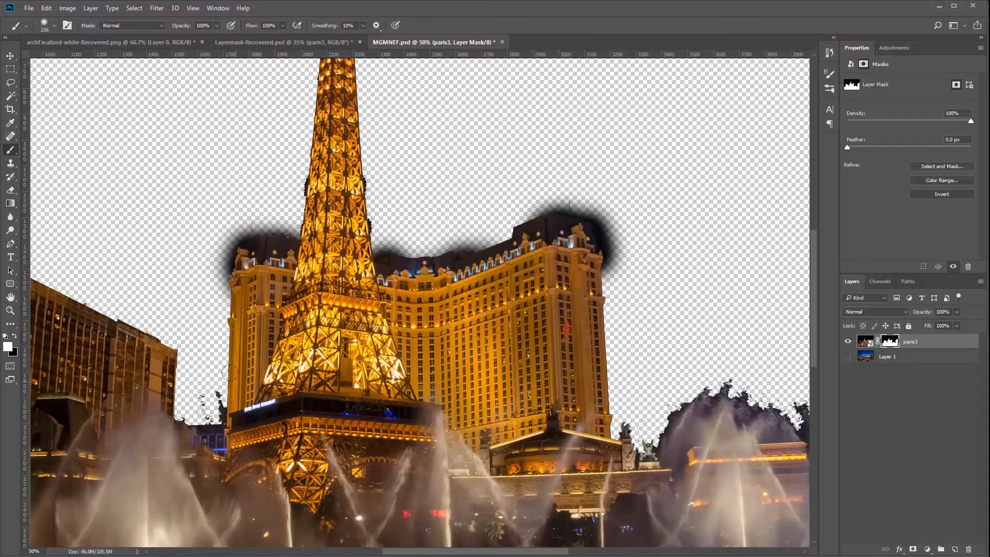
mouse_move(197, 401)
left_mouse_down()
mouse_move(174, 405)
mouse_move(192, 401)
mouse_move(194, 385)
mouse_move(219, 382)
left_mouse_up()
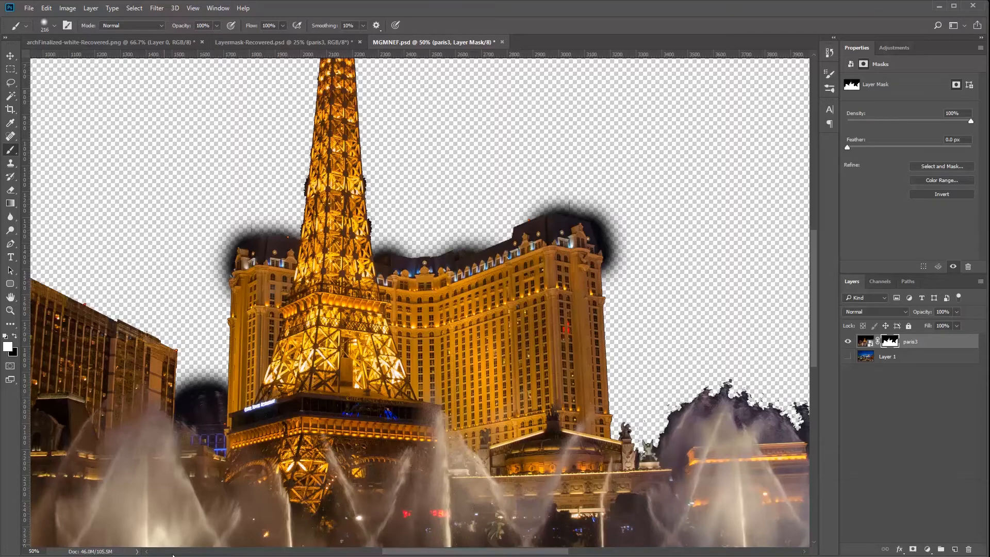
Toggle Layer 1 on and off to check the masked edges against the blue sky, leaving it visible
left_click_drag(505, 552, 443, 547)
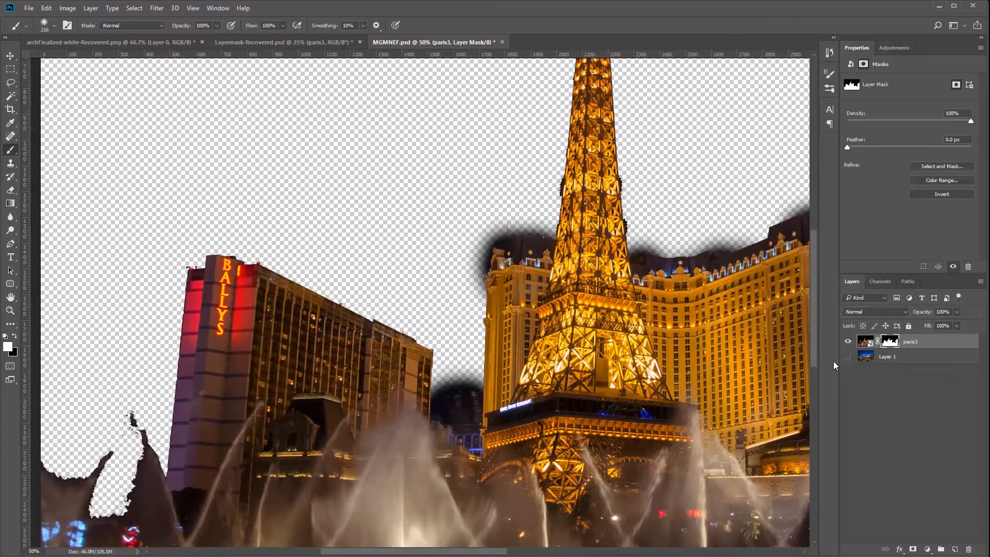
left_click(848, 356)
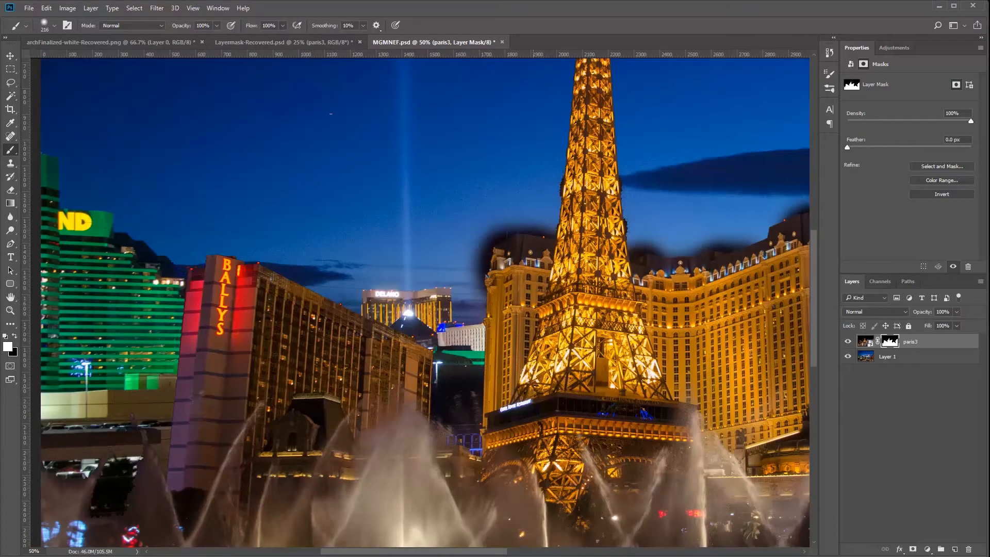
left_click(848, 357)
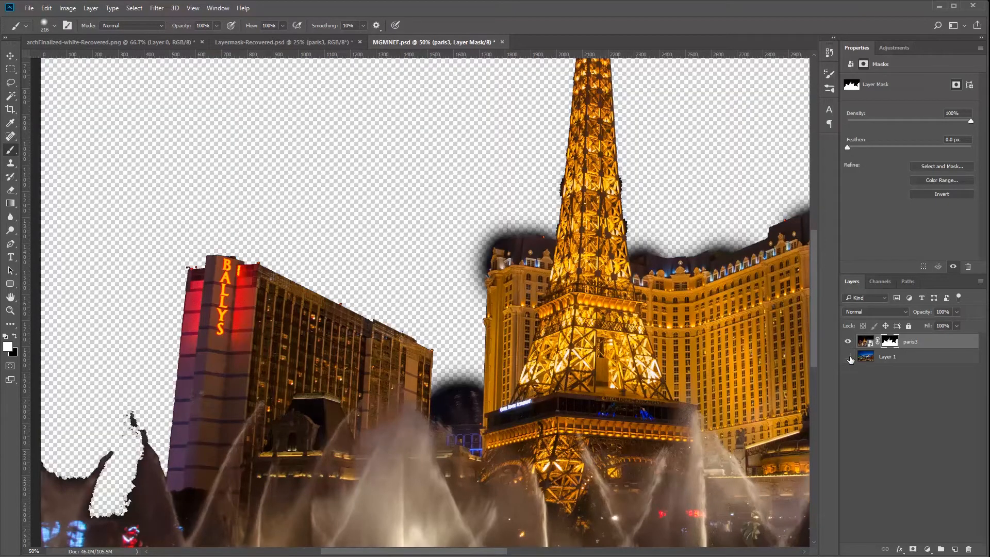
left_click(849, 357)
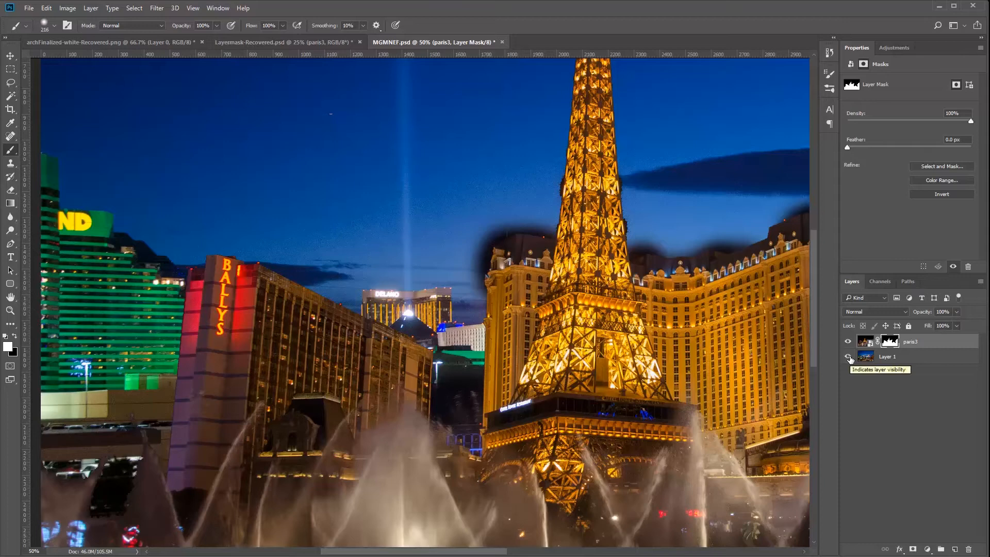
left_click(848, 356)
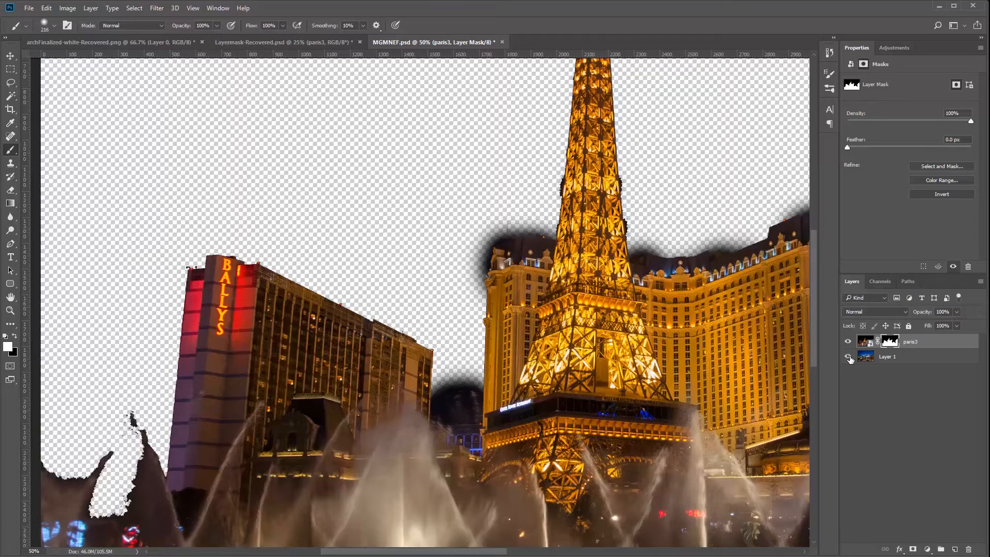
left_click(848, 356)
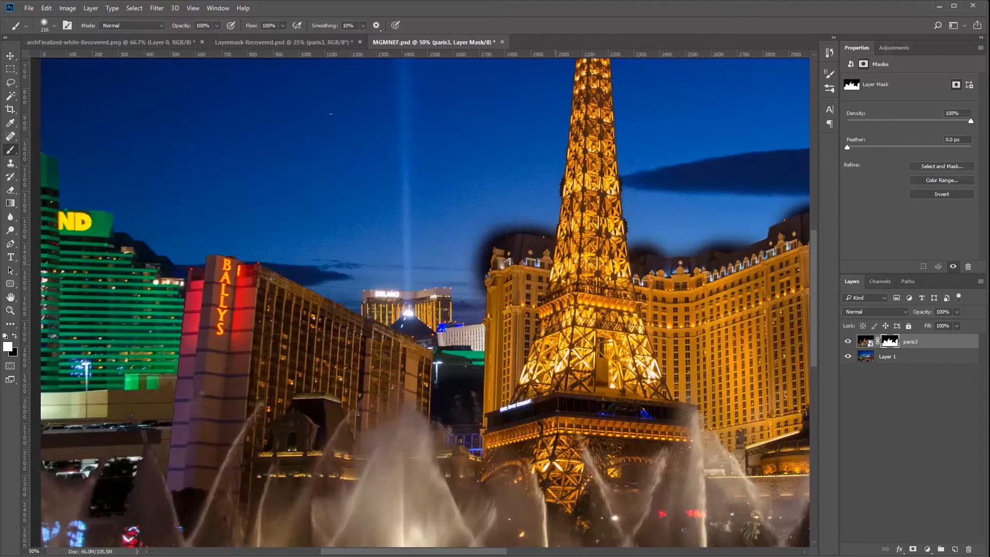
Paint black on the paris3 mask with a 108 px, 74% hardness brush to remove the dark halo around the hotel roof left of the tower
left_click(15, 336)
right_click(430, 206)
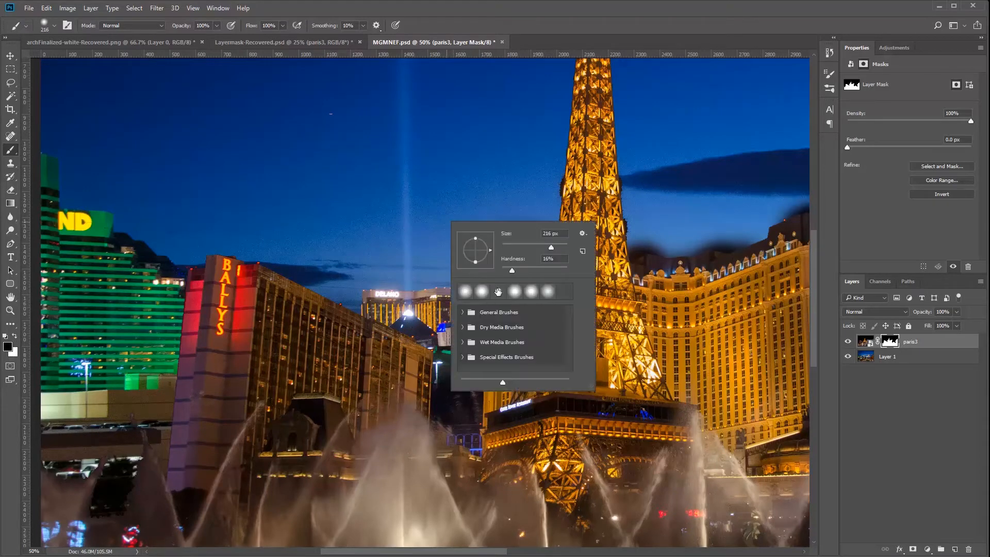
left_click_drag(515, 272, 550, 269)
left_click(496, 174)
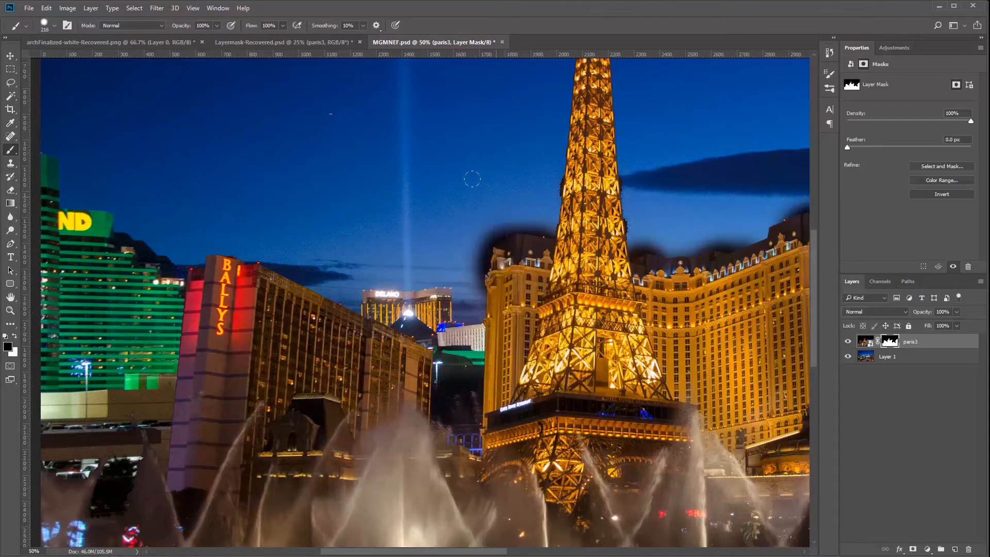
right_click(504, 181)
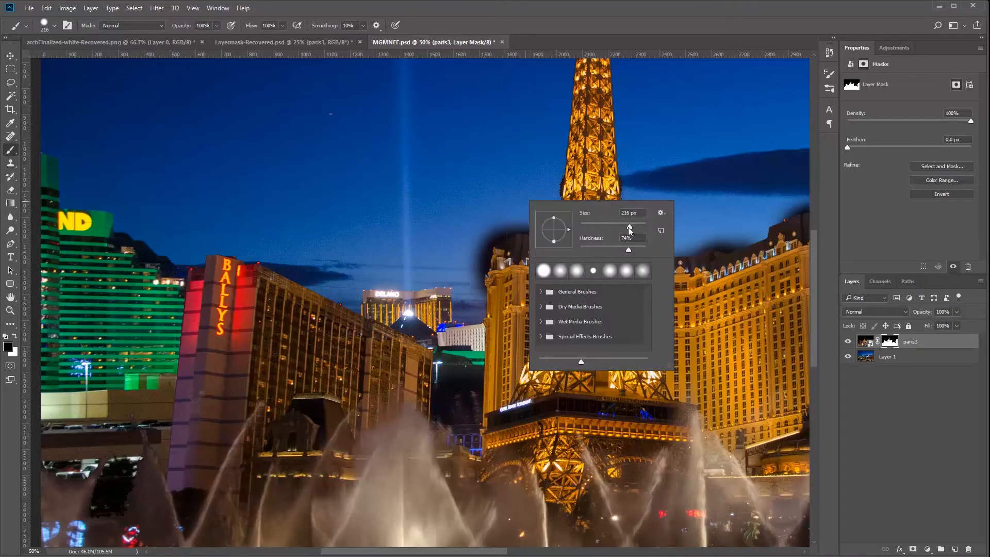
left_click_drag(600, 227, 598, 226)
key("Return")
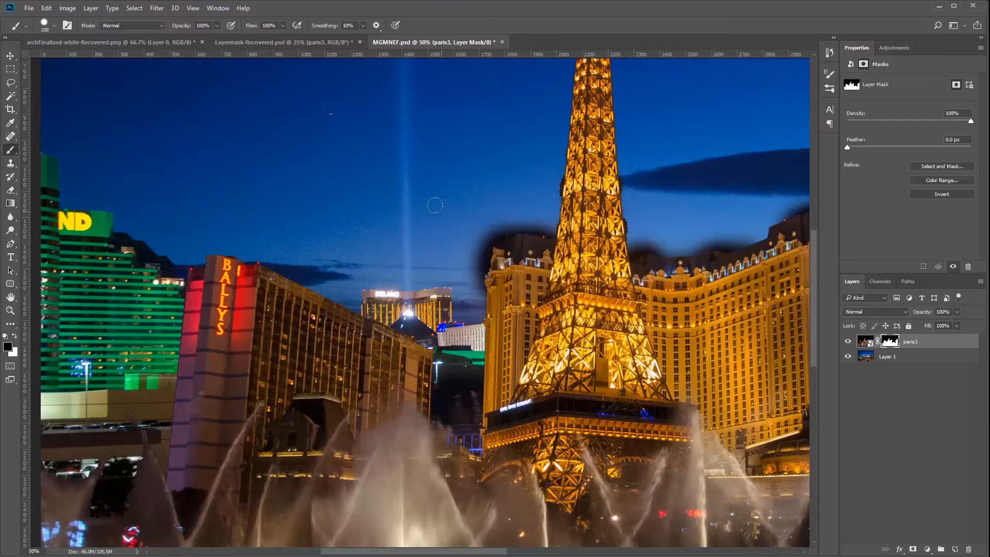
mouse_move(470, 230)
left_mouse_down()
mouse_move(476, 257)
mouse_move(474, 275)
mouse_move(462, 268)
mouse_move(465, 287)
left_mouse_up()
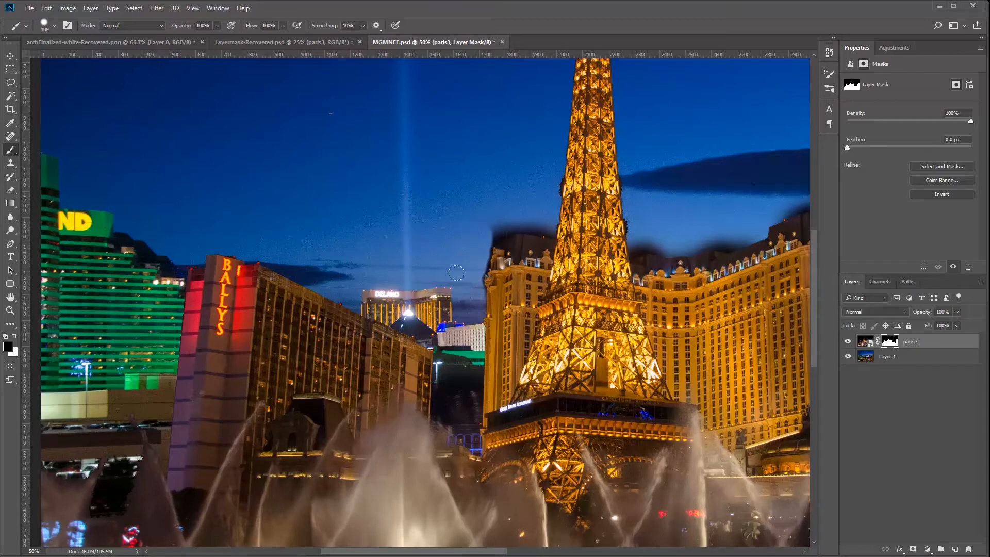
mouse_move(516, 223)
left_mouse_down()
mouse_move(511, 210)
mouse_move(521, 211)
mouse_move(479, 226)
mouse_move(531, 214)
left_mouse_up()
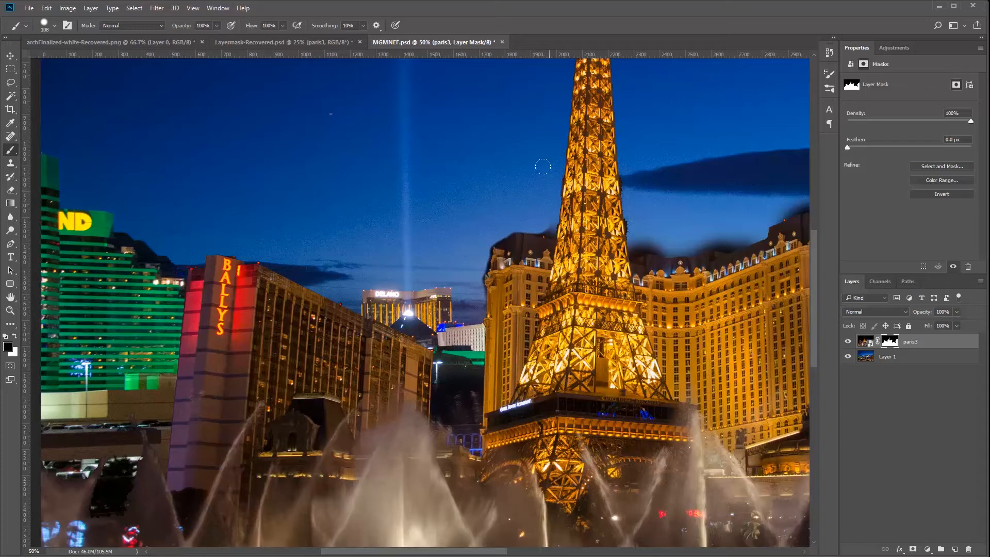
Try enlarging the mask brush to 3560 px directly on the canvas
right_click(521, 193)
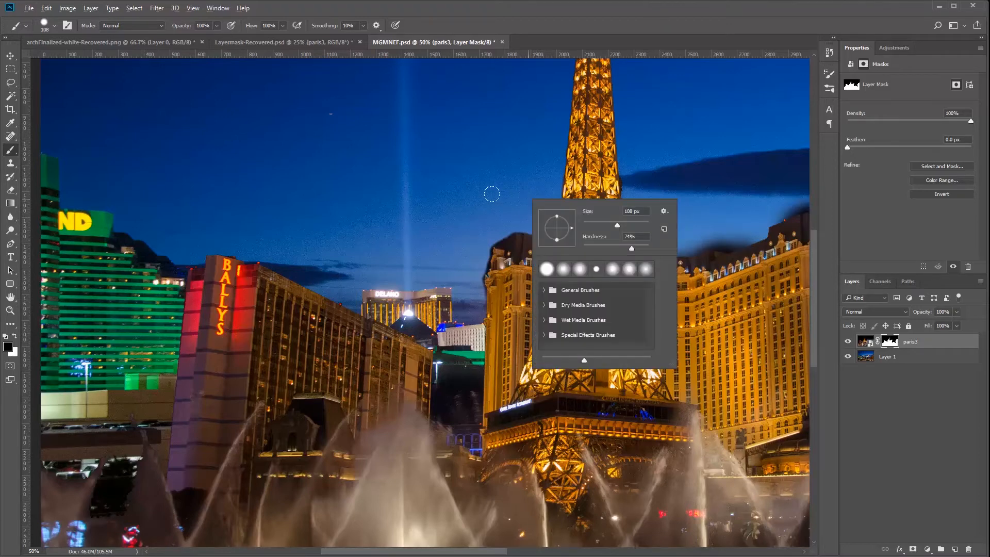
right_click(497, 201, "alt")
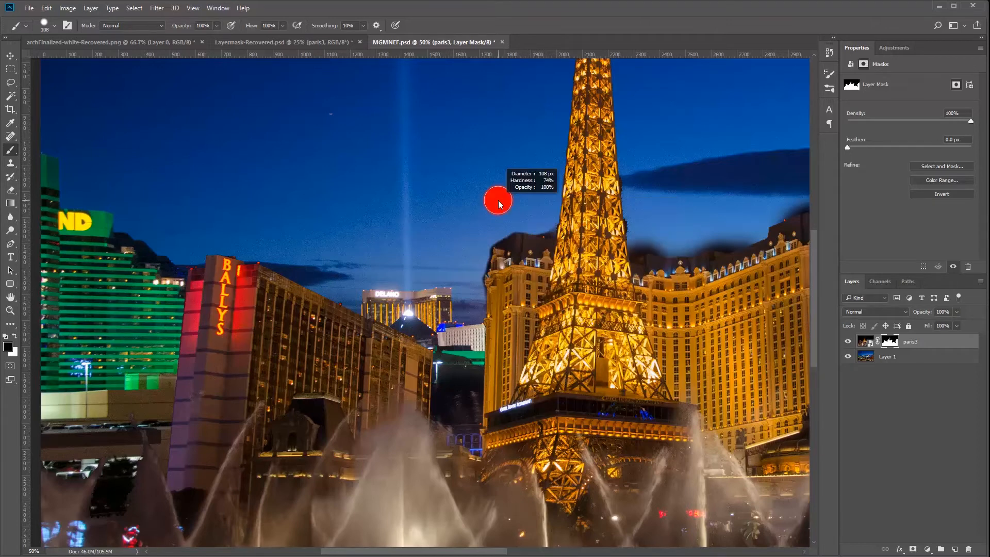
mouse_move(504, 201)
left_mouse_down()
mouse_move(477, 200)
mouse_move(900, 191)
left_mouse_up()
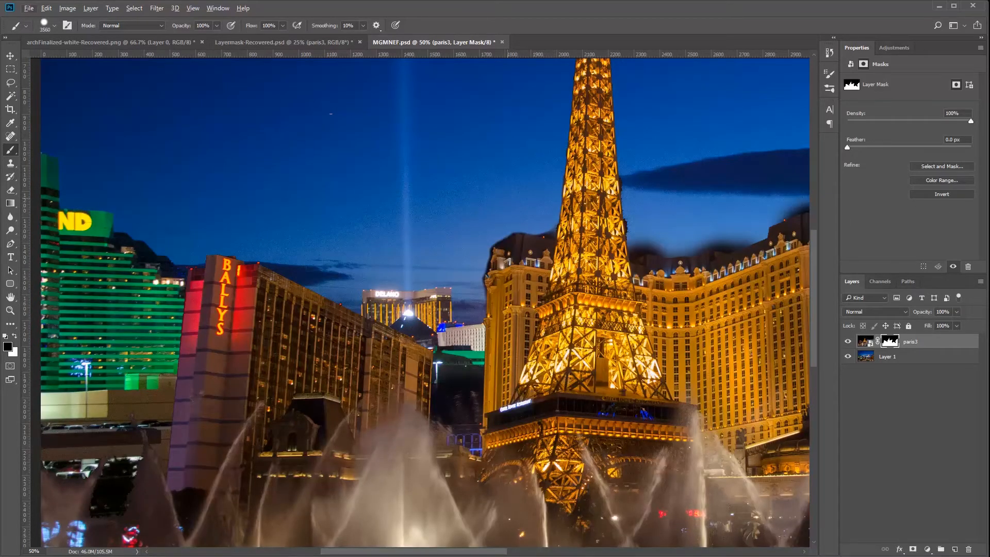
Set the brush size to 45 px and paint black on the mask to remove the dark halo along the hotel roof right of the tower
right_click(512, 198)
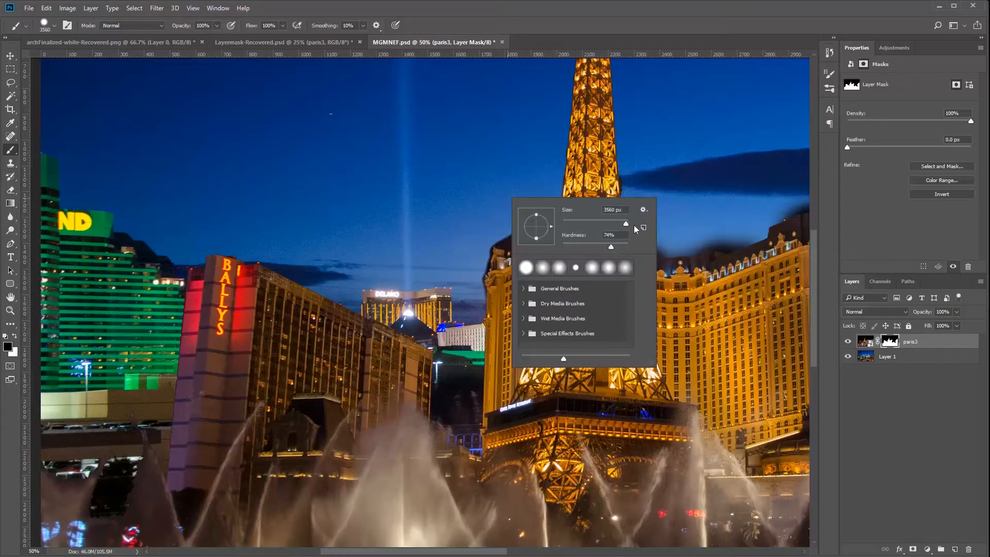
left_click_drag(626, 223, 584, 226)
left_click_drag(577, 223, 578, 223)
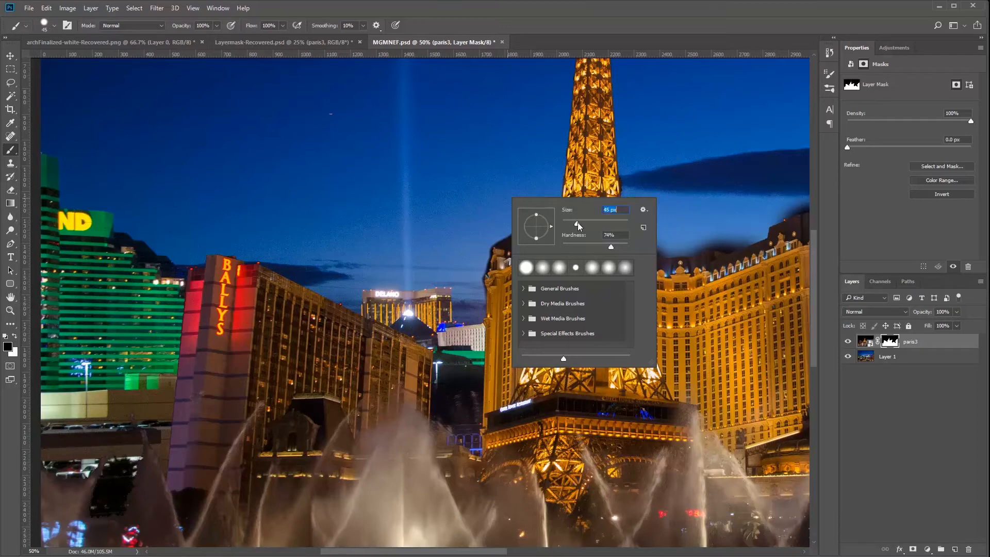
left_click(502, 161)
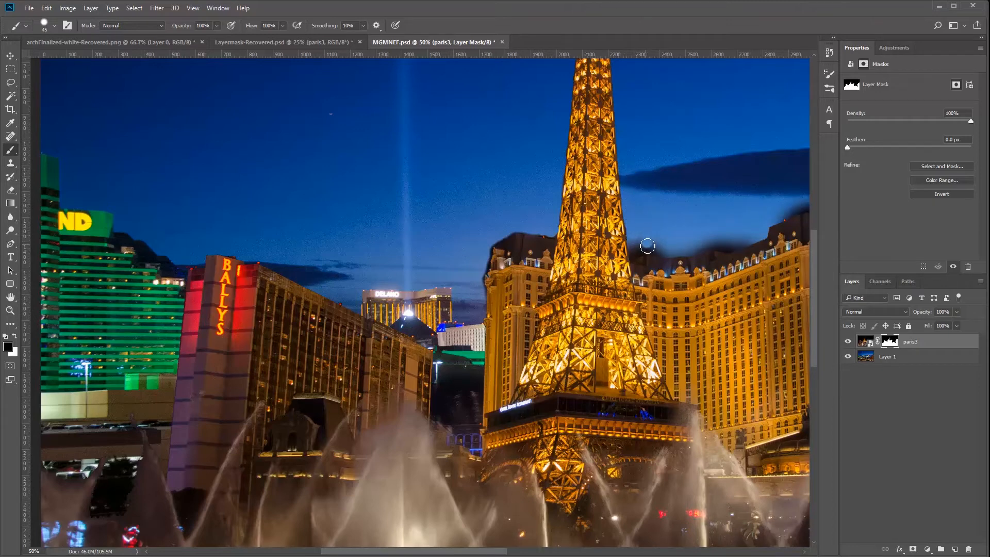
left_click_drag(648, 249, 710, 242)
mouse_move(721, 244)
left_mouse_down()
mouse_move(741, 241)
mouse_move(635, 255)
mouse_move(629, 207)
mouse_move(637, 233)
mouse_move(662, 242)
mouse_move(740, 233)
mouse_move(651, 237)
left_mouse_up()
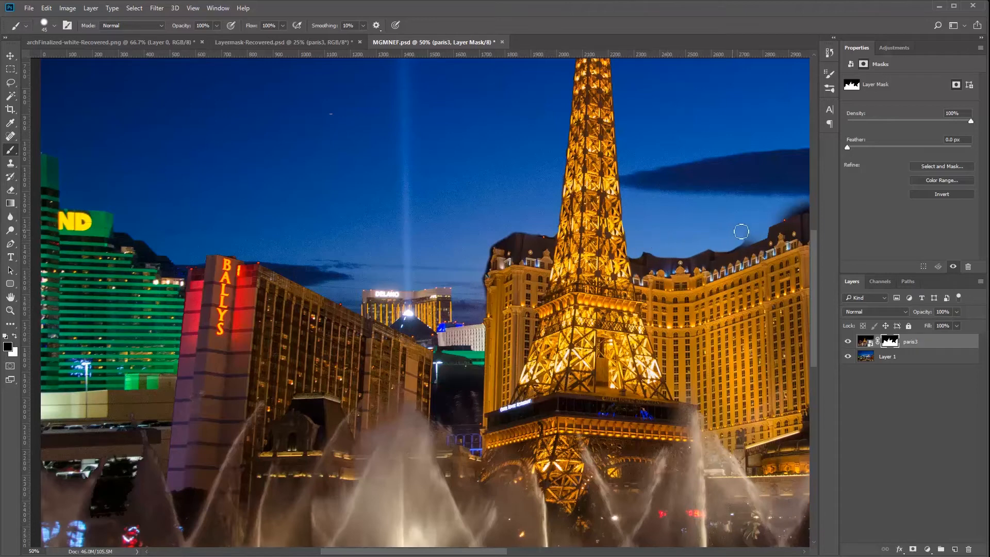
mouse_move(764, 230)
left_mouse_down()
mouse_move(731, 245)
mouse_move(751, 239)
left_mouse_up()
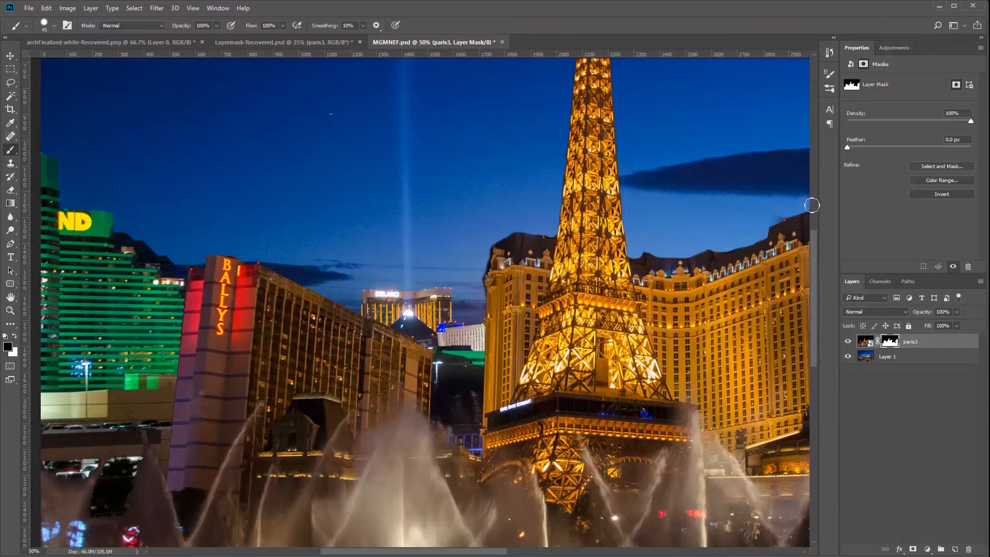
scroll(674, 218, "up", 10)
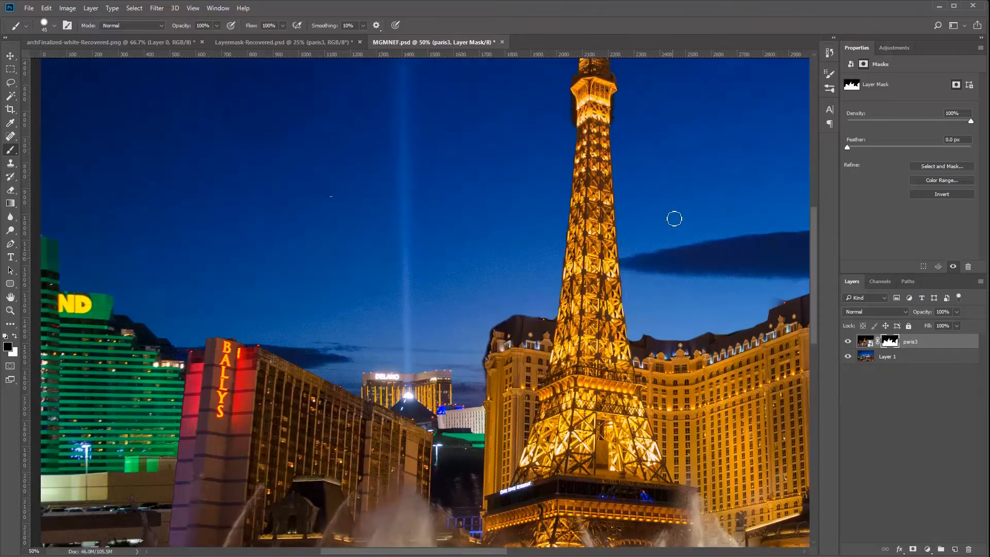
Paint black on the paris3 mask with the 45 px brush to remove the dark halo along the tower's top and both sides
scroll(675, 219, "up", 10)
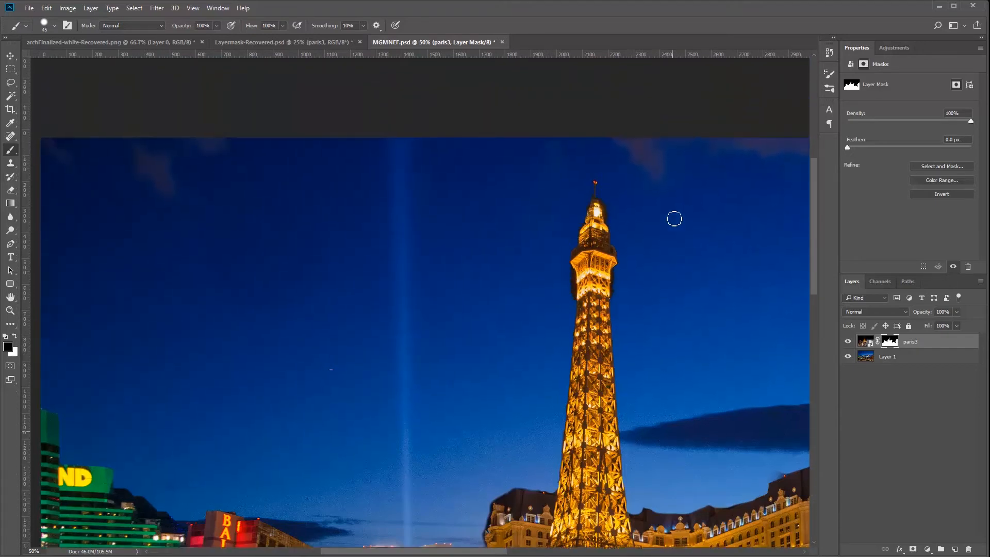
scroll(636, 217, "up", 12)
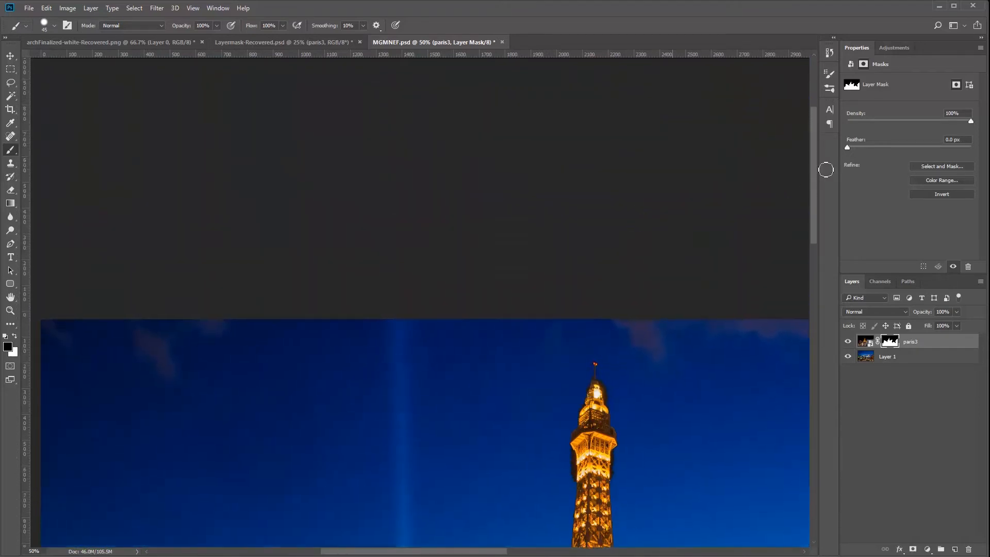
scroll(814, 122, "up", 2)
scroll(783, 181, "down", 8)
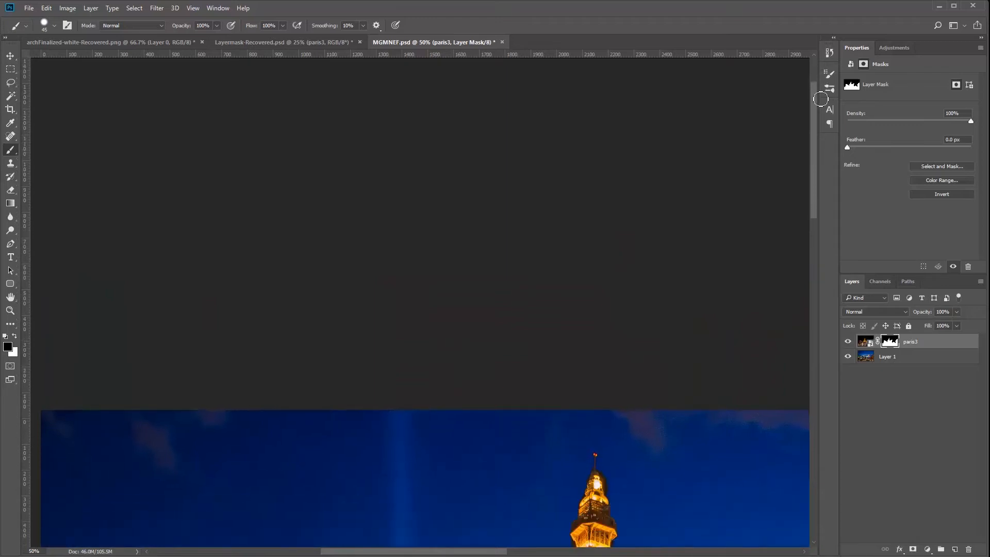
scroll(794, 236, "down", 11)
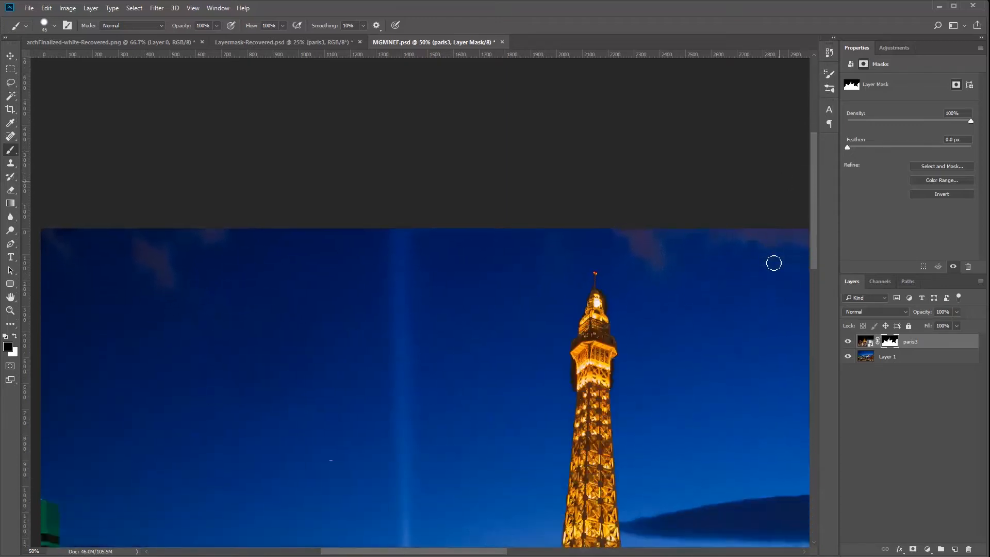
scroll(802, 238, "down", 5)
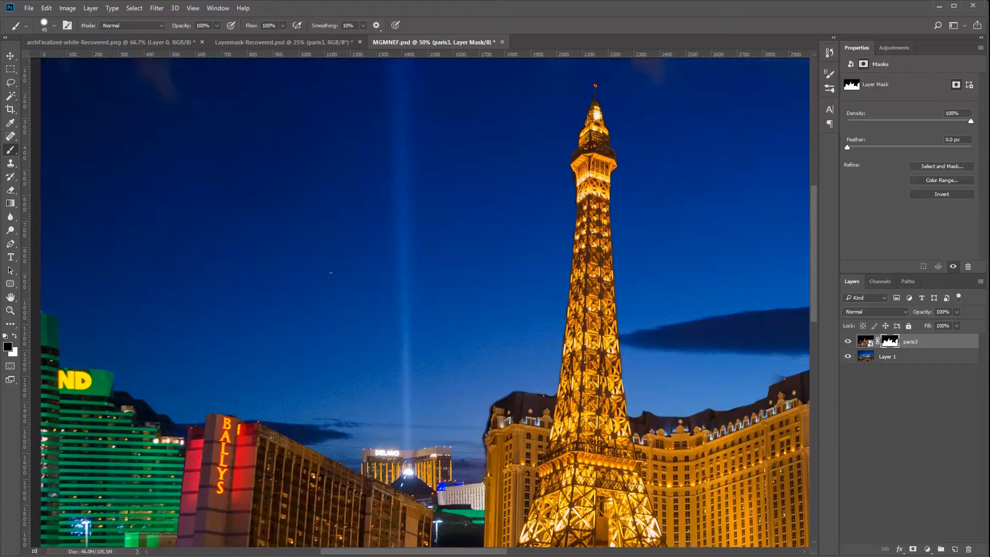
key("ctrl+plus")
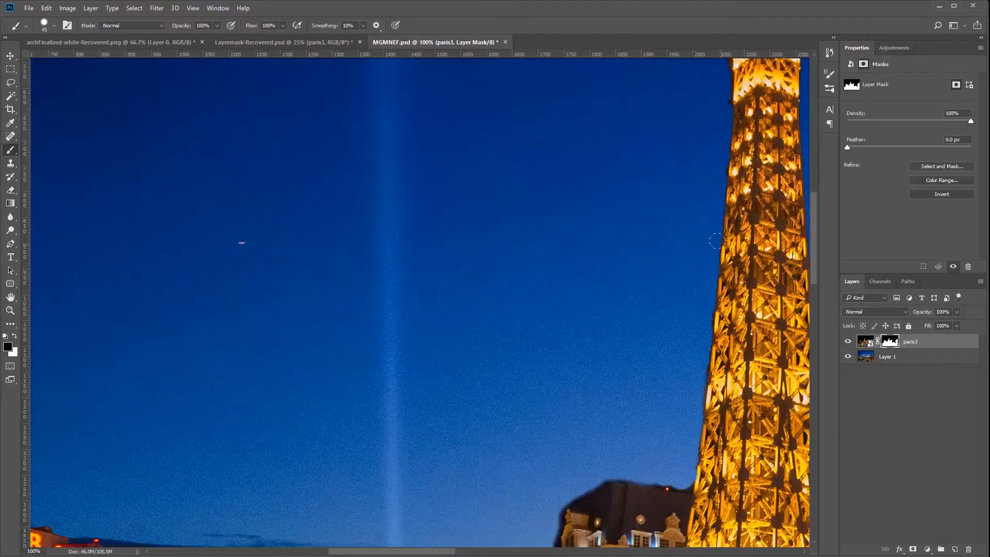
mouse_move(728, 177)
left_mouse_down()
mouse_move(610, 322)
mouse_move(481, 400)
mouse_move(450, 386)
left_mouse_up()
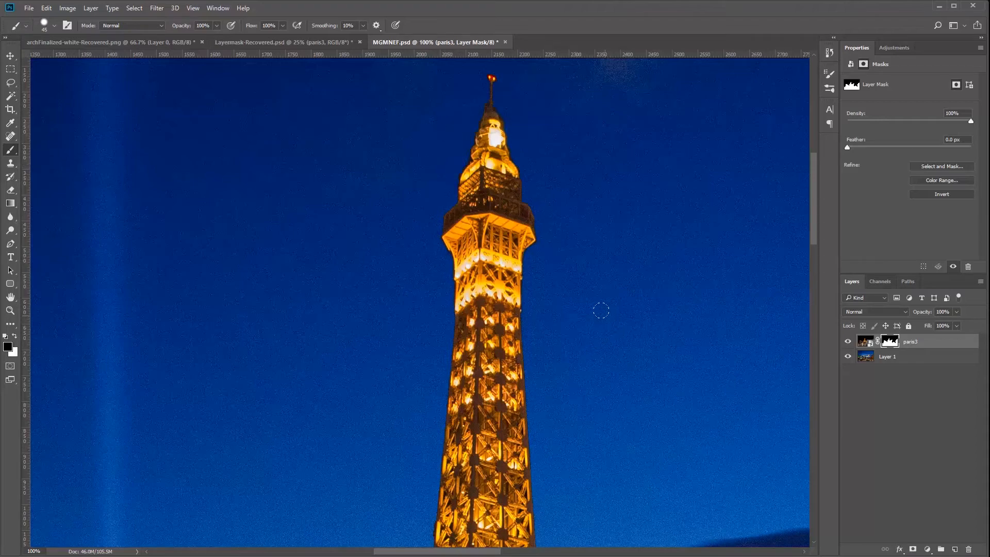
left_click_drag(549, 397, 523, 263)
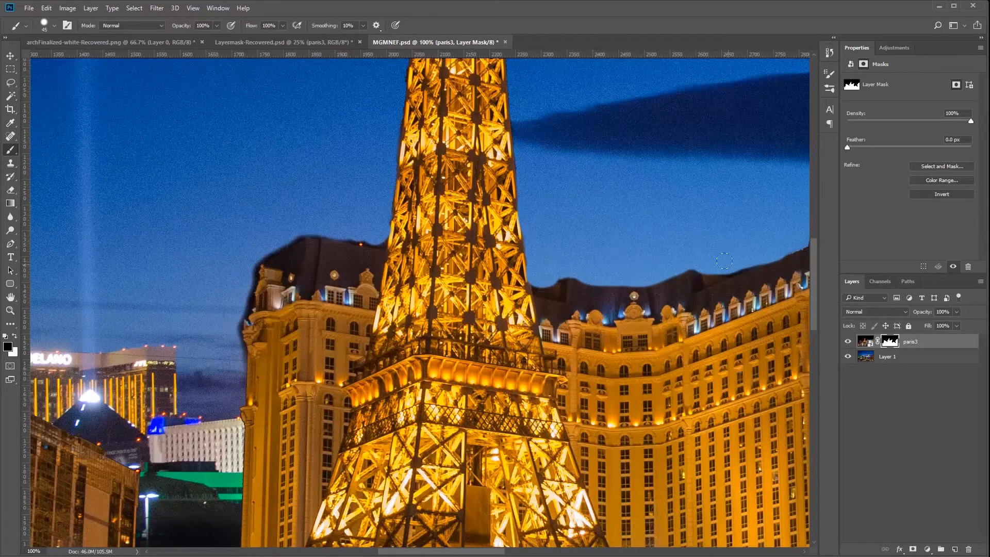
Hide Layer 1 and paint white on the mask to restore the uneven hotel roof edge right of the tower
left_click(848, 357)
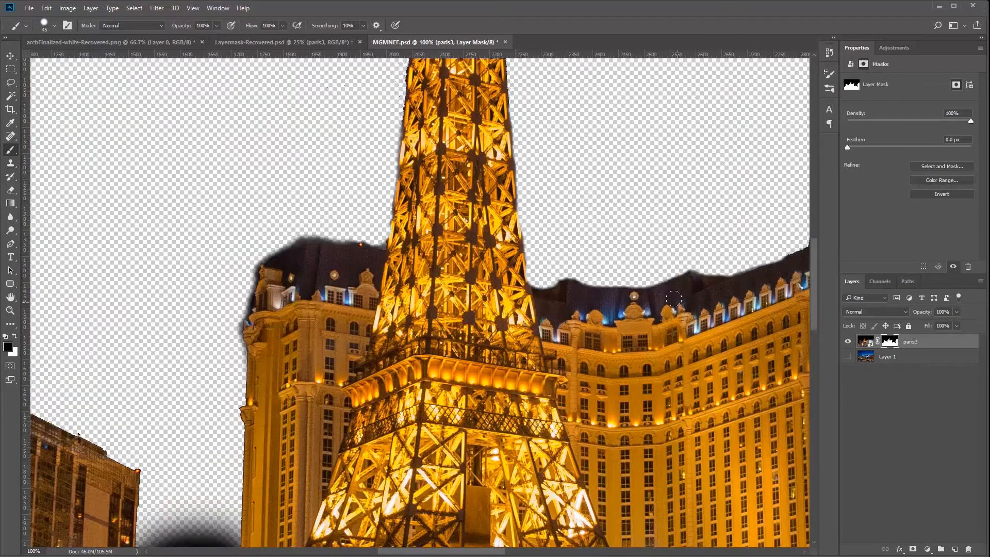
key("x")
left_click_drag(549, 286, 545, 290)
mouse_move(573, 294)
left_mouse_down()
mouse_move(577, 286)
mouse_move(639, 291)
left_mouse_up()
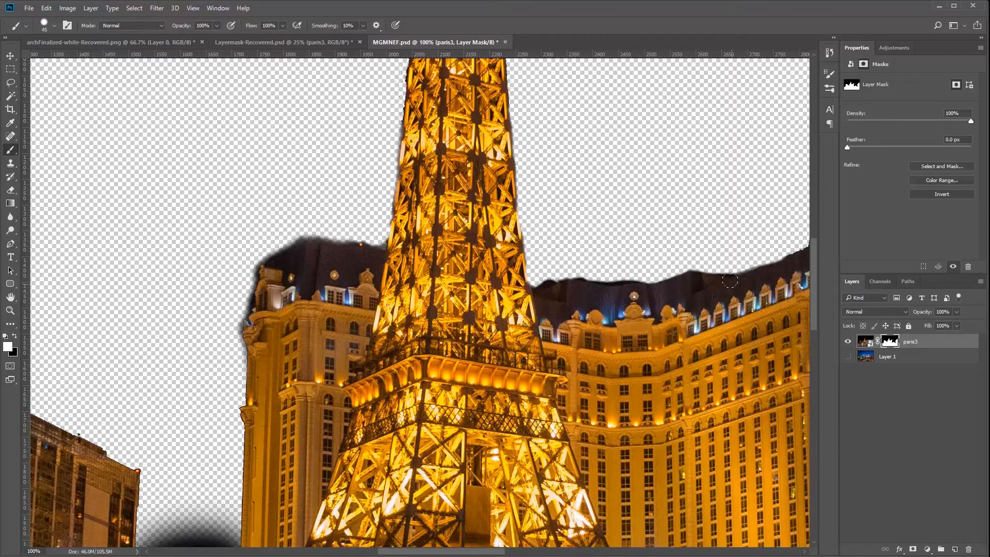
left_click_drag(773, 267, 788, 258)
Paint black on the mask to clean the hotel roofline and remove the dark halo around the hotel's far right corner
left_click(14, 336)
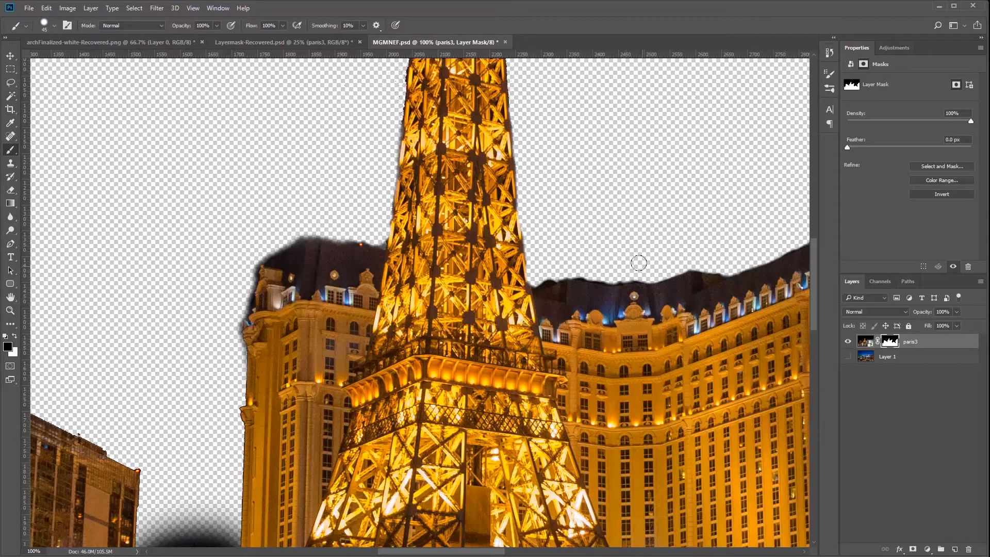
mouse_move(635, 266)
left_mouse_down()
mouse_move(530, 267)
mouse_move(589, 218)
left_mouse_up()
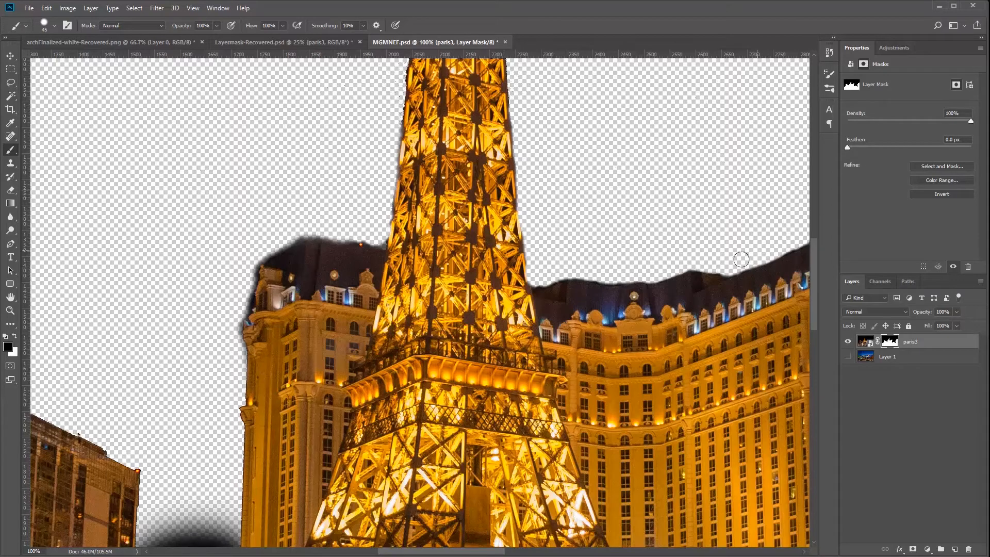
left_click_drag(796, 320, 696, 326)
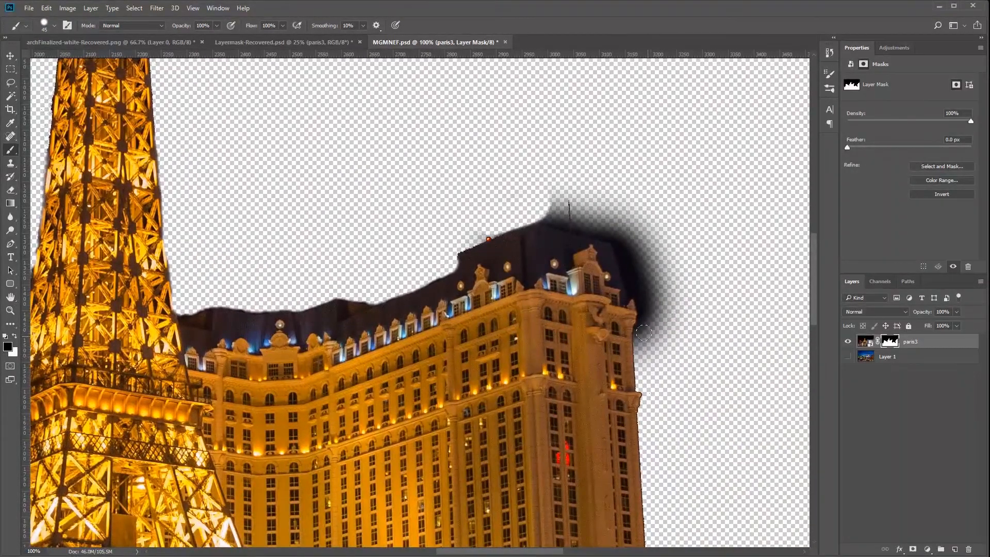
mouse_move(643, 332)
left_mouse_down()
mouse_move(629, 237)
mouse_move(600, 215)
mouse_move(581, 215)
mouse_move(581, 192)
mouse_move(557, 184)
mouse_move(542, 211)
mouse_move(607, 222)
mouse_move(627, 254)
mouse_move(647, 305)
mouse_move(644, 374)
mouse_move(659, 339)
mouse_move(659, 263)
mouse_move(640, 228)
mouse_move(546, 195)
mouse_move(675, 240)
mouse_move(694, 288)
mouse_move(687, 347)
mouse_move(669, 263)
mouse_move(640, 216)
mouse_move(590, 199)
left_mouse_up()
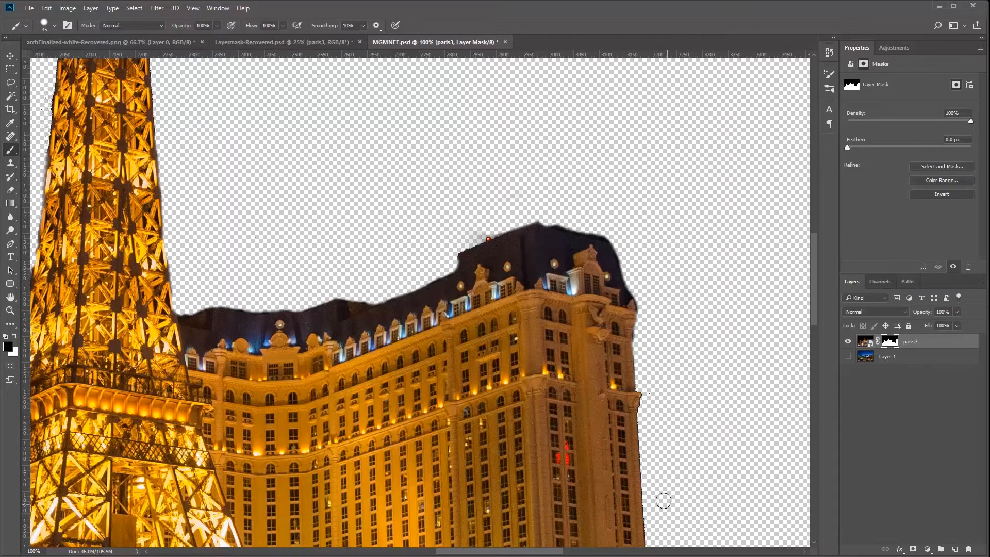
Paint black on the mask to remove the dark fringe around the neon balloon's left sign and upper edge
left_click_drag(750, 398, 431, 371)
left_click_drag(756, 329, 419, 358)
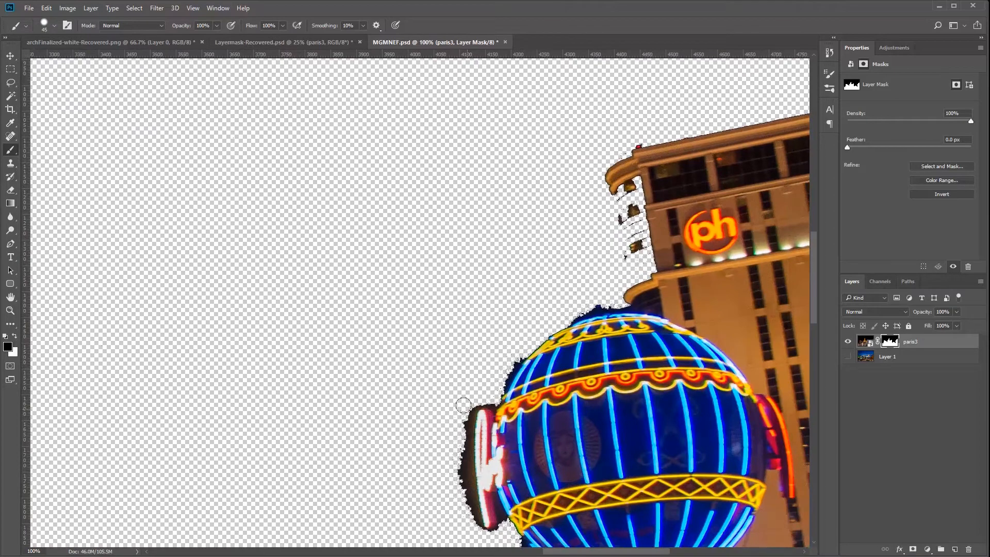
mouse_move(463, 404)
left_mouse_down()
mouse_move(468, 534)
mouse_move(461, 408)
mouse_move(465, 394)
mouse_move(492, 387)
mouse_move(521, 336)
left_mouse_up()
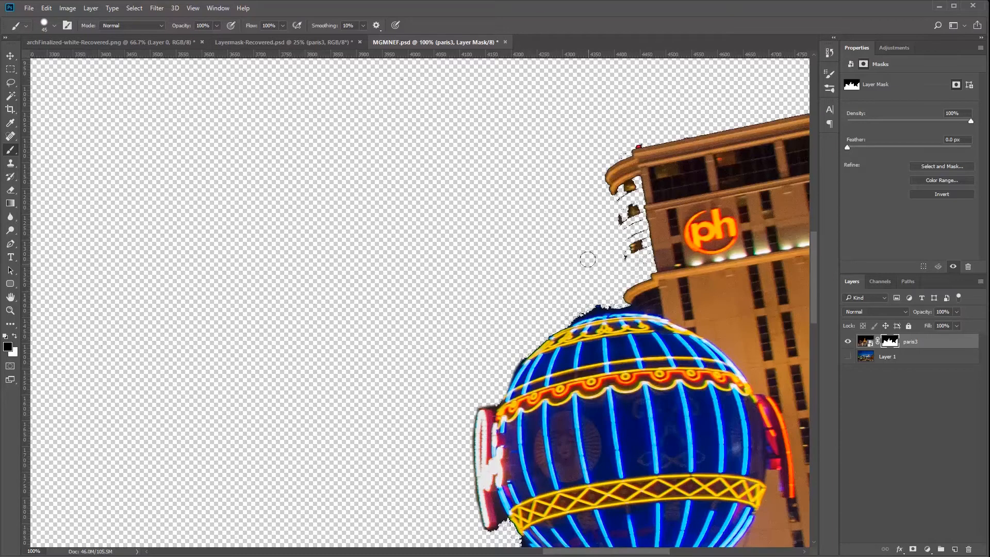
left_click_drag(612, 288, 567, 301)
mouse_move(564, 308)
left_mouse_down()
mouse_move(617, 294)
mouse_move(603, 288)
left_mouse_up()
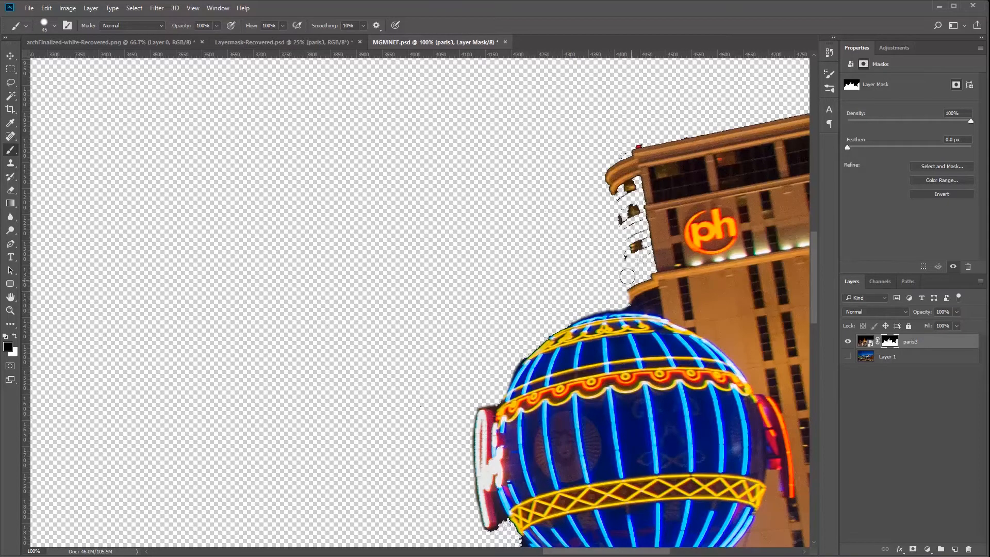
Paint white on the mask to restore the missing curved corner of the ph building above the balloon
key("x")
mouse_move(647, 196)
left_mouse_down()
mouse_move(637, 183)
mouse_move(644, 255)
mouse_move(630, 291)
mouse_move(621, 191)
mouse_move(625, 285)
mouse_move(623, 263)
left_mouse_up()
mouse_move(614, 209)
left_mouse_down()
mouse_move(615, 181)
mouse_move(611, 199)
left_mouse_up()
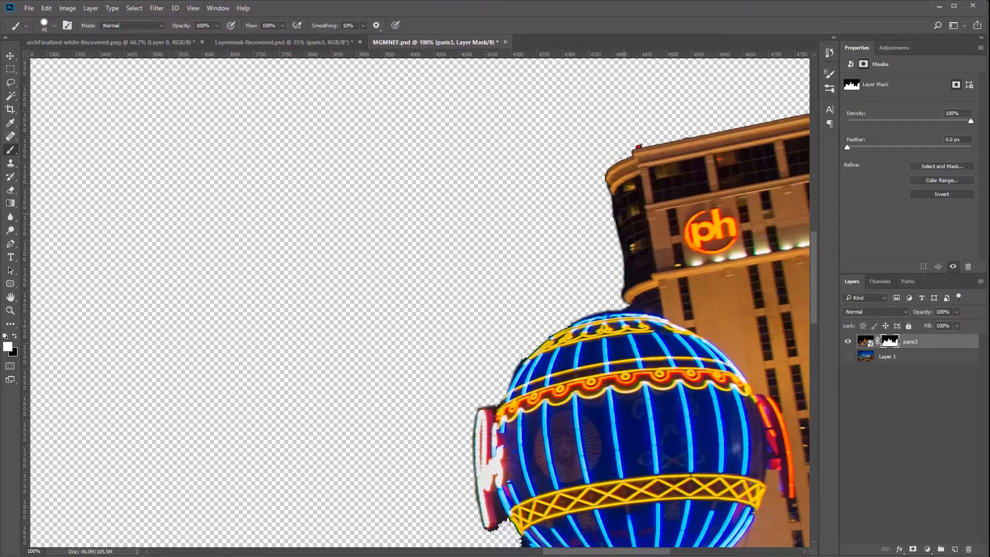
left_click_drag(619, 240, 623, 278)
Paint black on the mask to clear the stray white stroke and jagged fringe below the balloon's left side
scroll(552, 299, "down", 1)
scroll(553, 299, "down", 10)
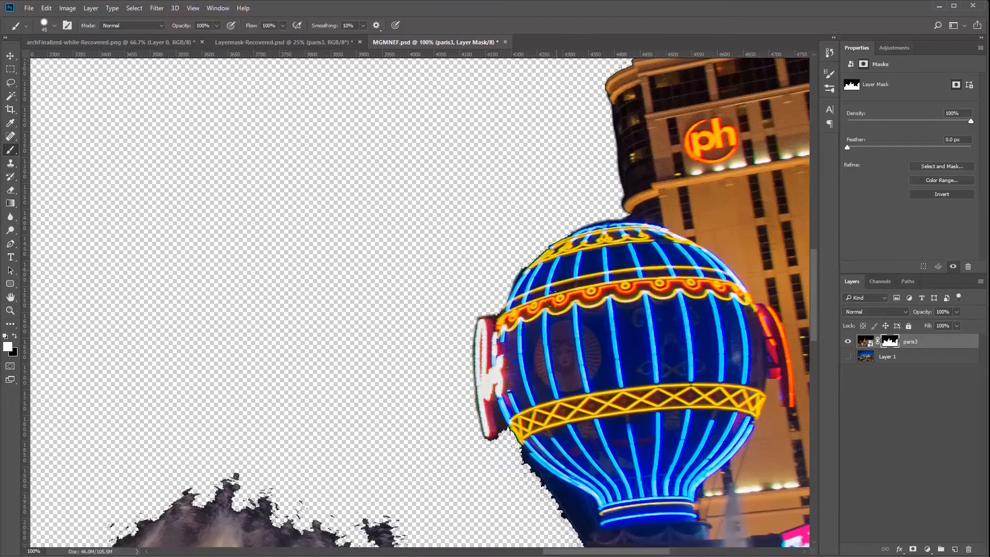
scroll(552, 299, "down", 6)
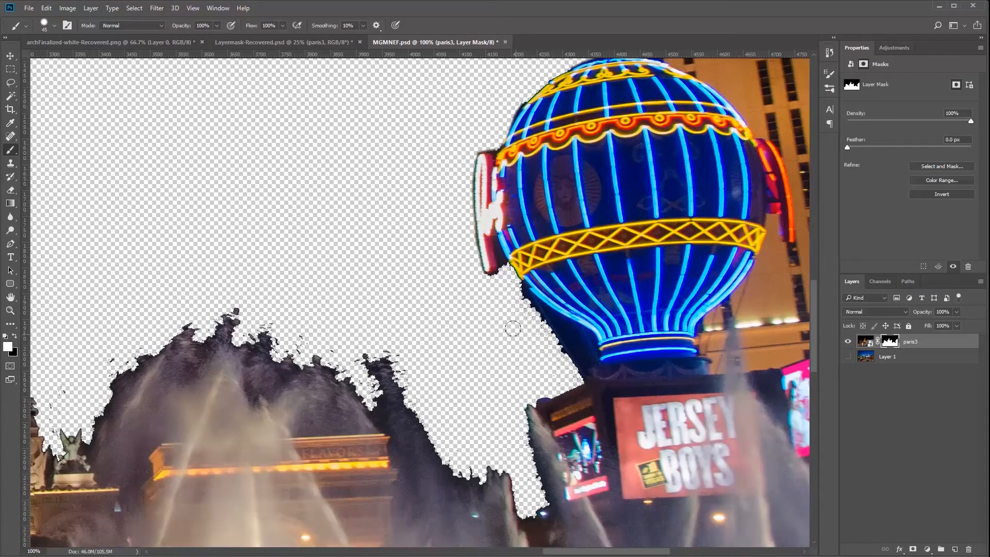
left_click_drag(508, 290, 520, 304)
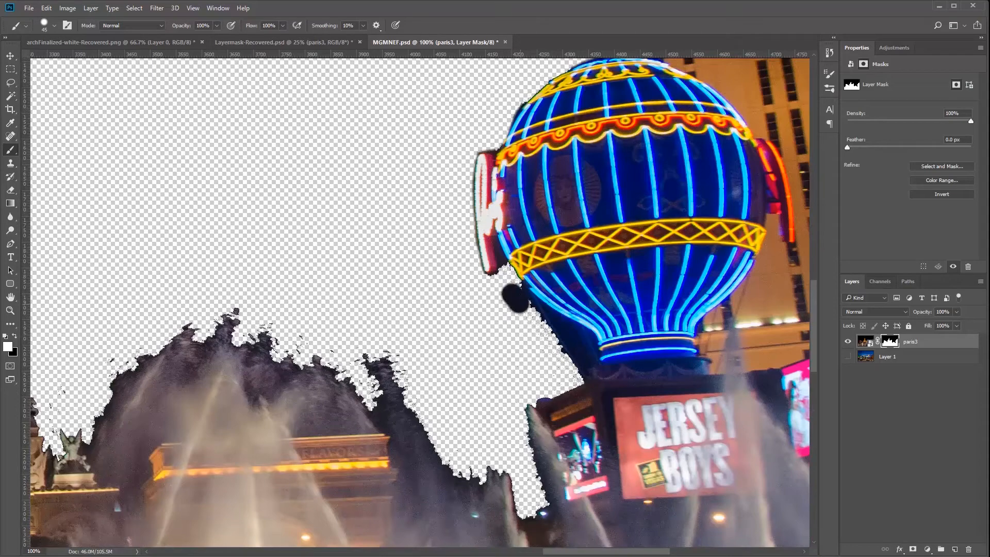
key("x")
mouse_move(509, 289)
left_mouse_down()
mouse_move(564, 373)
mouse_move(548, 371)
mouse_move(508, 291)
left_mouse_up()
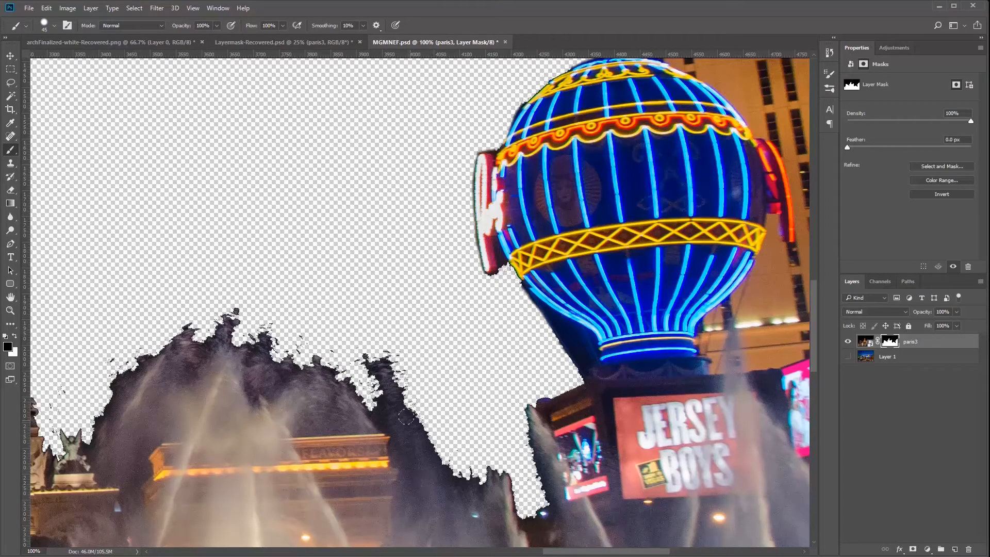
Show Layer 1 and paint black on the mask with a soft 432 px brush to fade the fountain mist's jagged upper edges
left_click(848, 356)
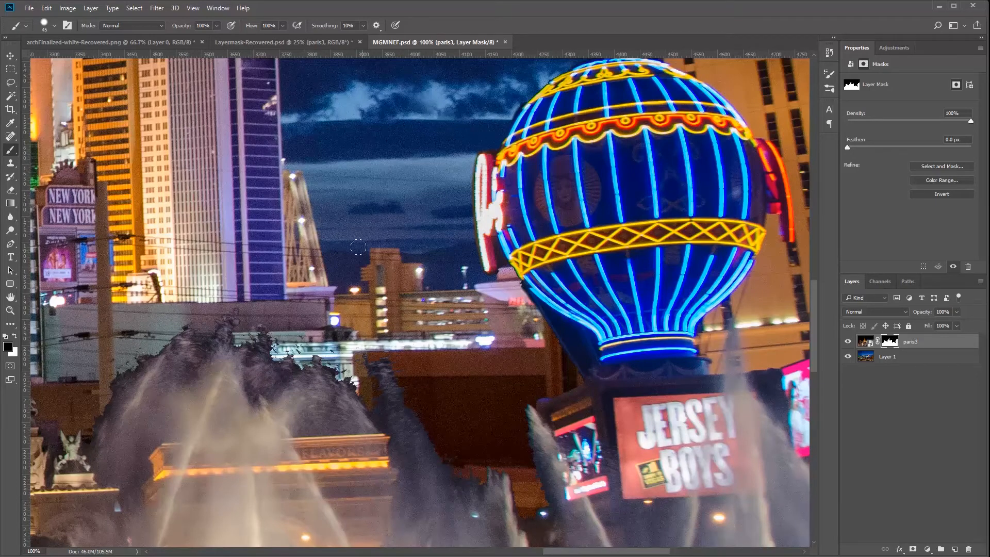
right_click(295, 215)
left_click(371, 243)
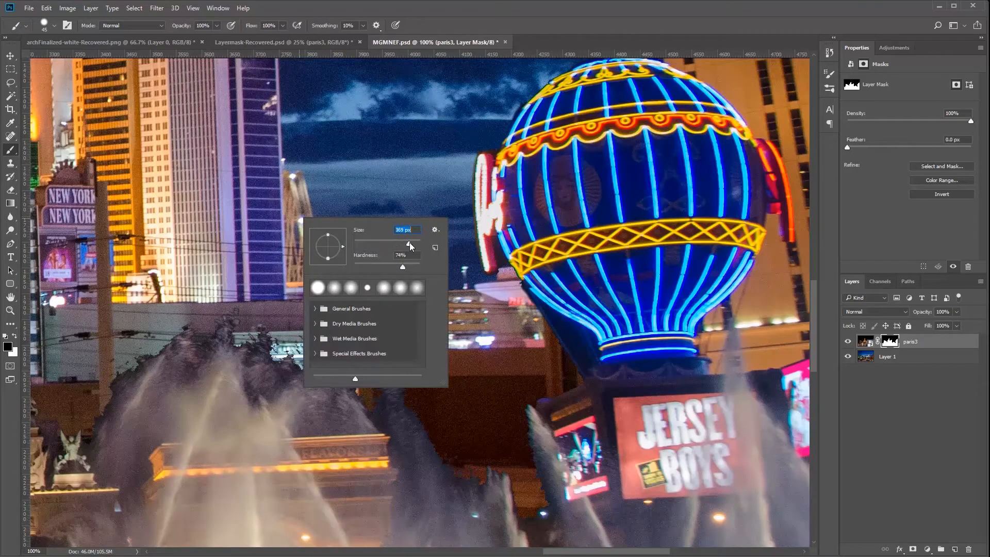
left_click(416, 290)
key("Return")
left_click(325, 376)
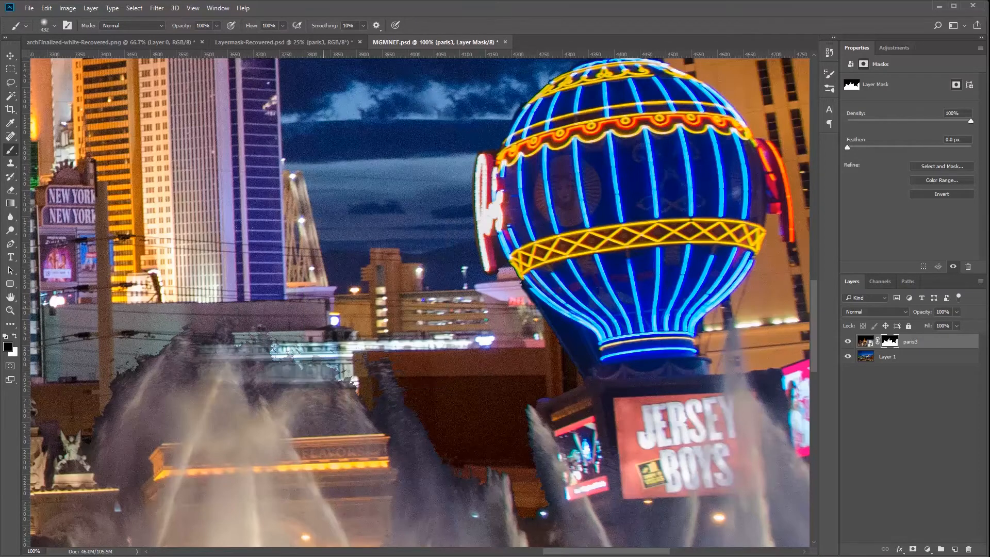
left_click(394, 326)
left_click(469, 382)
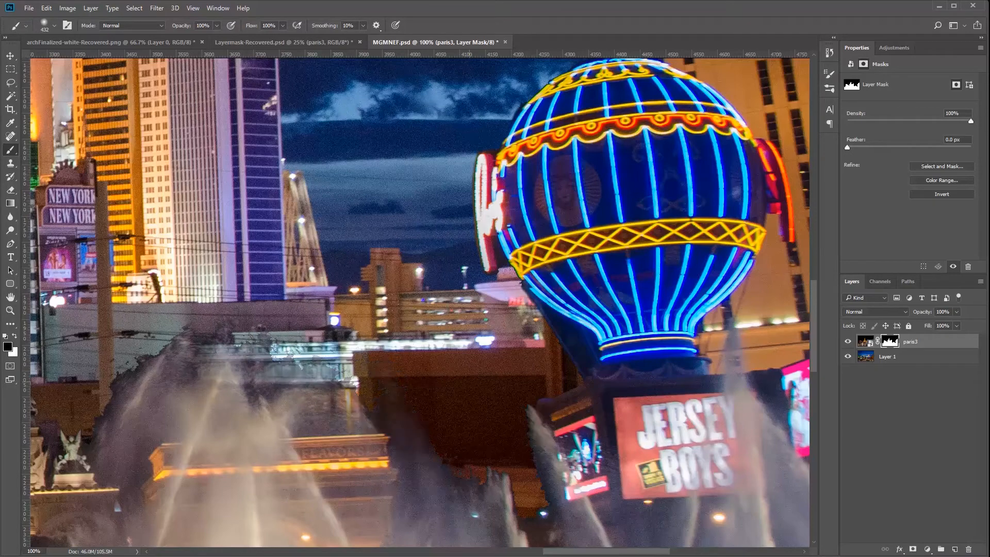
left_click(459, 418)
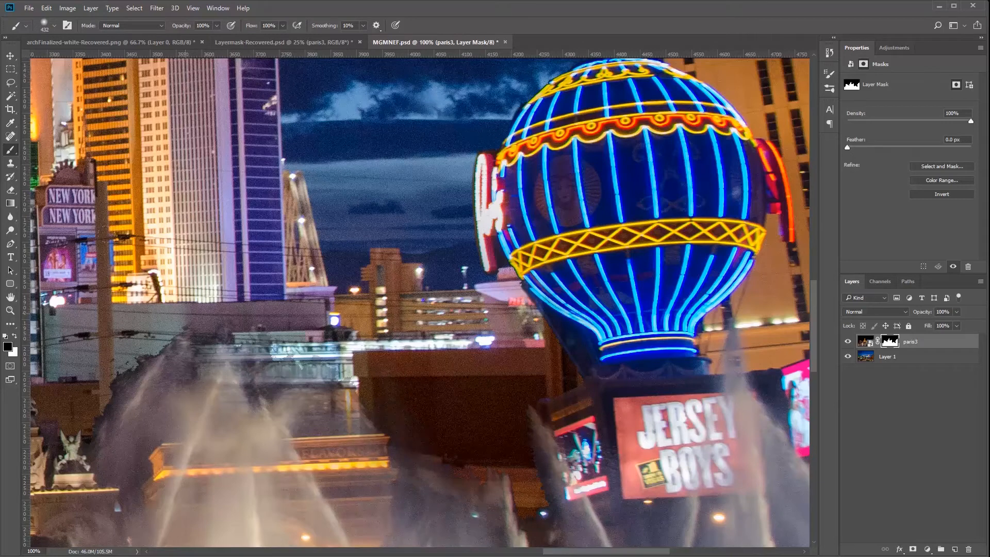
left_click(195, 326)
left_click(67, 336)
Fade more of the fountain mist on the mask between the lit arch and the Jersey Boys sign
scroll(419, 302, "down", 5)
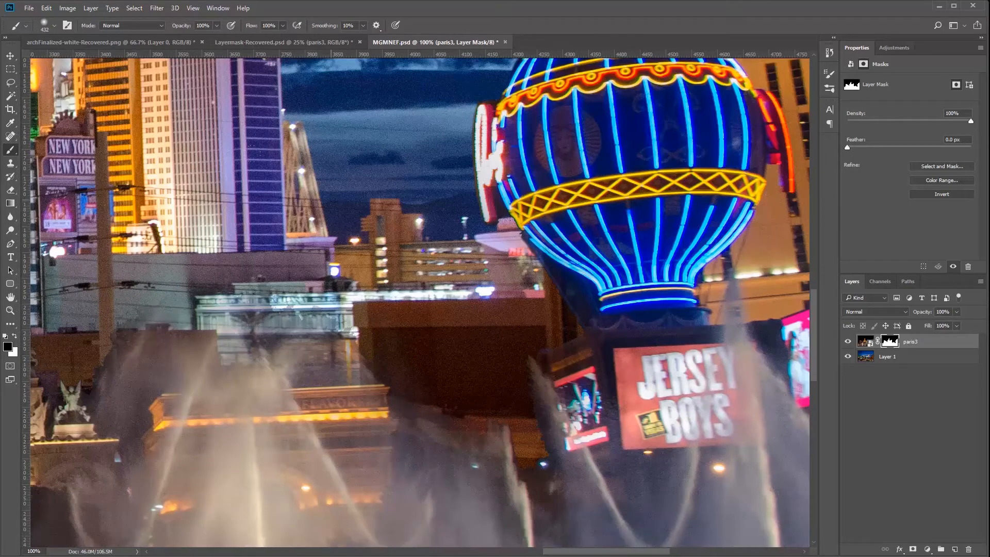
scroll(419, 302, "down", 6)
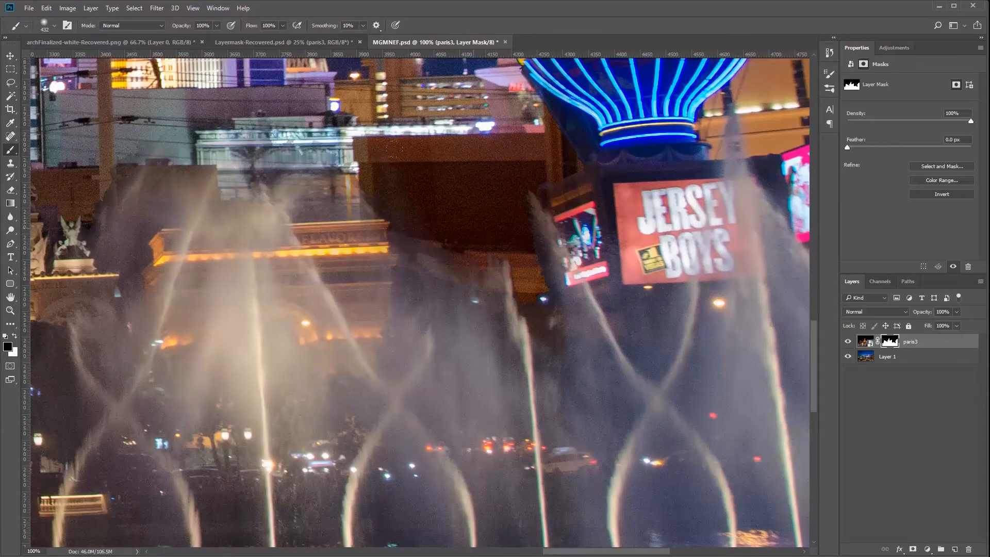
left_click_drag(472, 229, 476, 242)
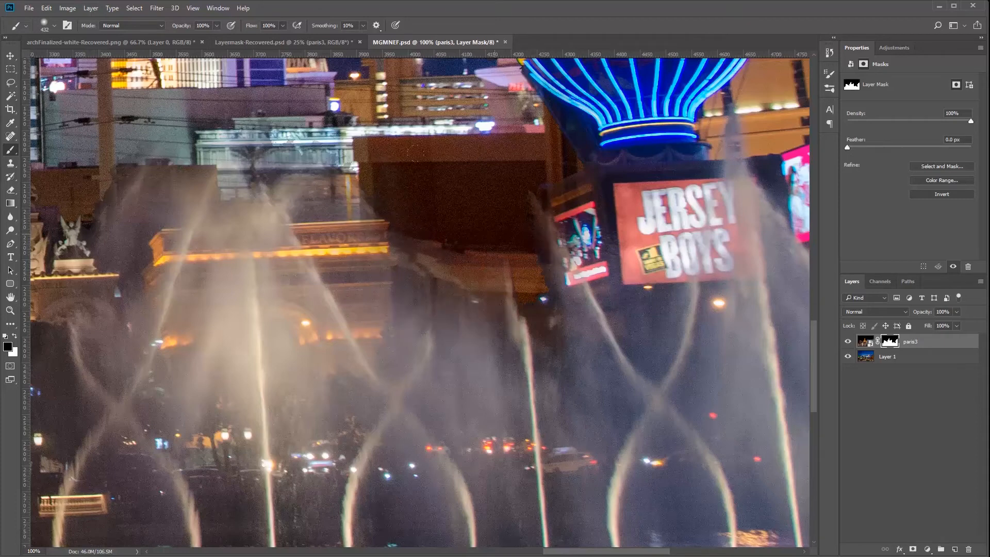
left_click(455, 194)
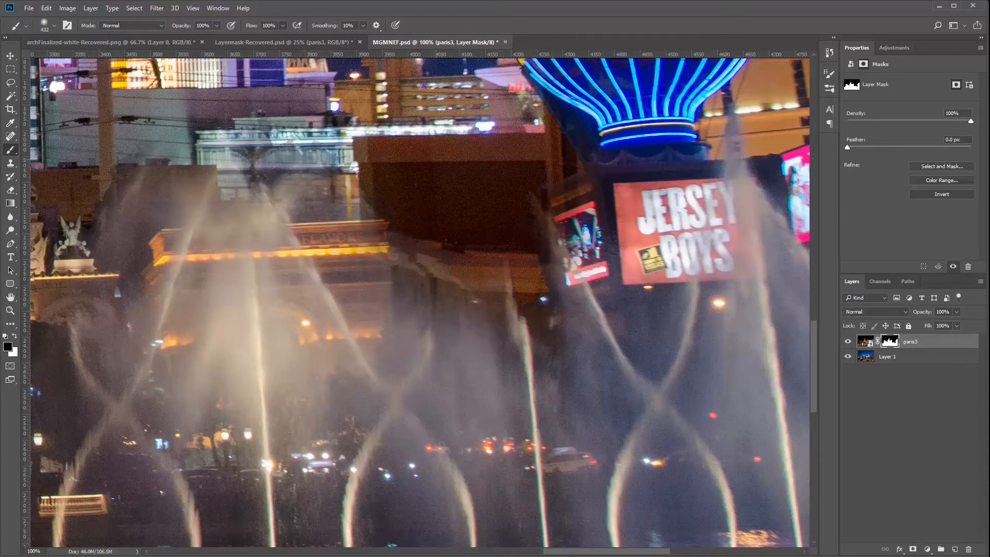
scroll(384, 241, "down", 2)
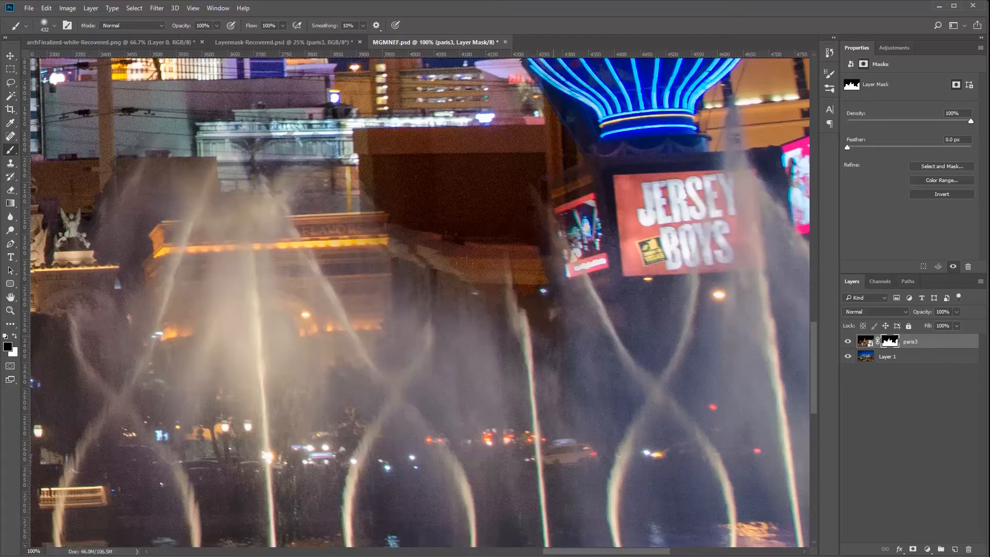
scroll(395, 258, "up", 2)
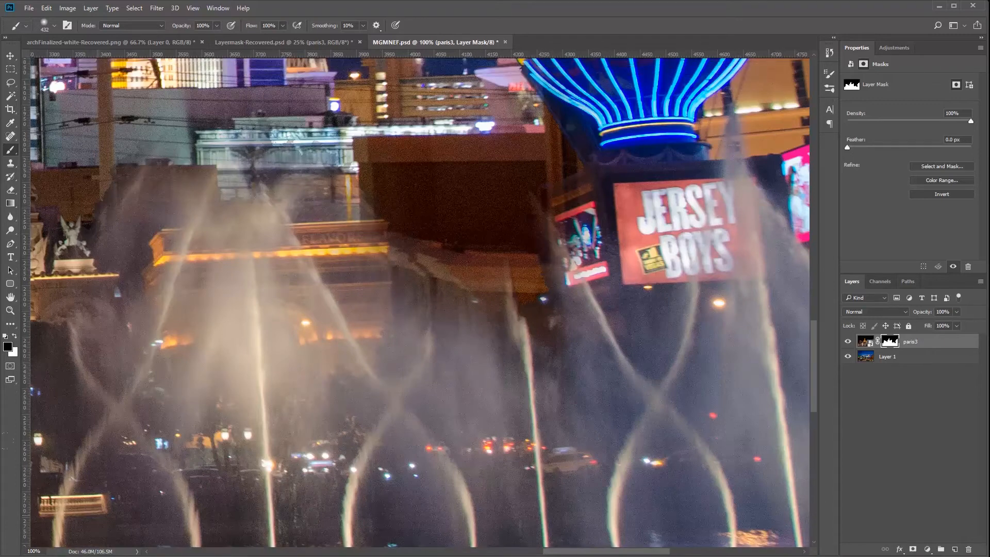
Paint black on the mask with the soft brush to blend the fountain mist in front of the Bally's building base
left_click(40, 551)
type("25")
key("Return")
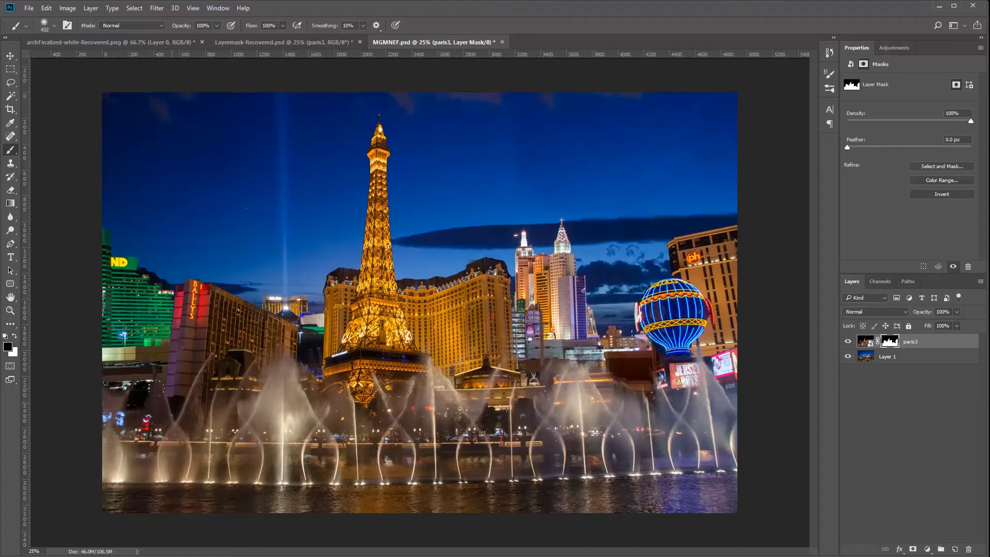
left_click_drag(148, 352, 208, 352)
left_click(222, 355)
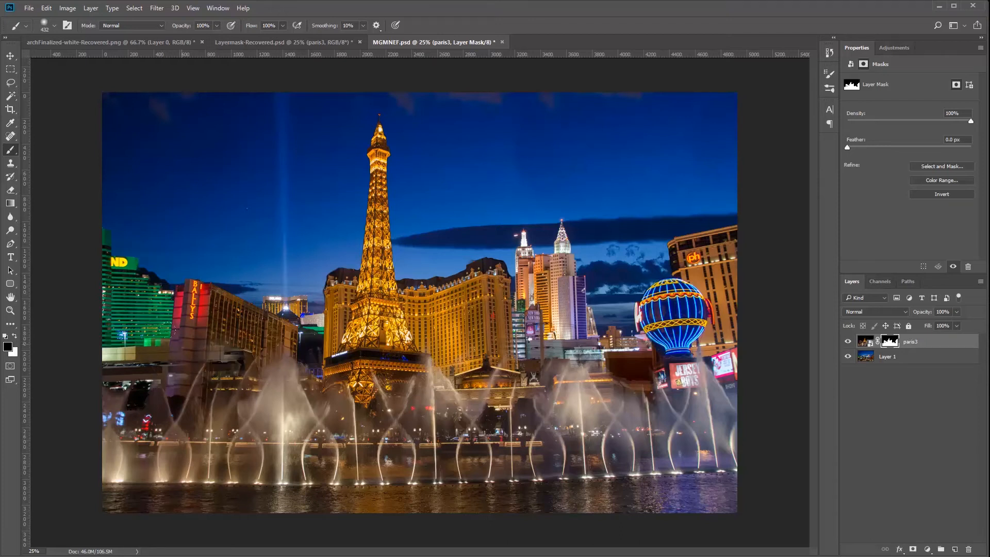
Reduce the soft brush to 177 px and paint black on the mask to clean up the fountain mist beside Bally's base
left_click(222, 353)
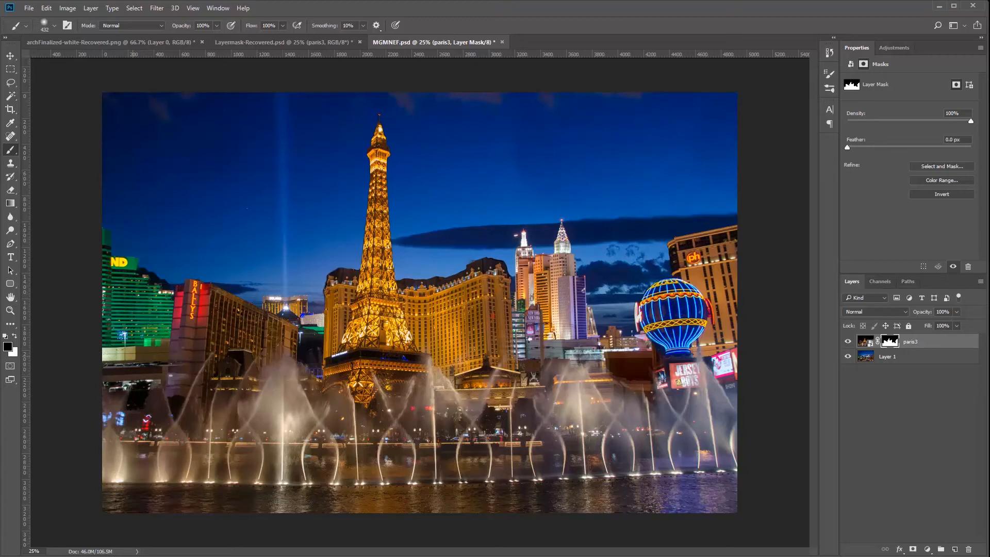
right_click(132, 398)
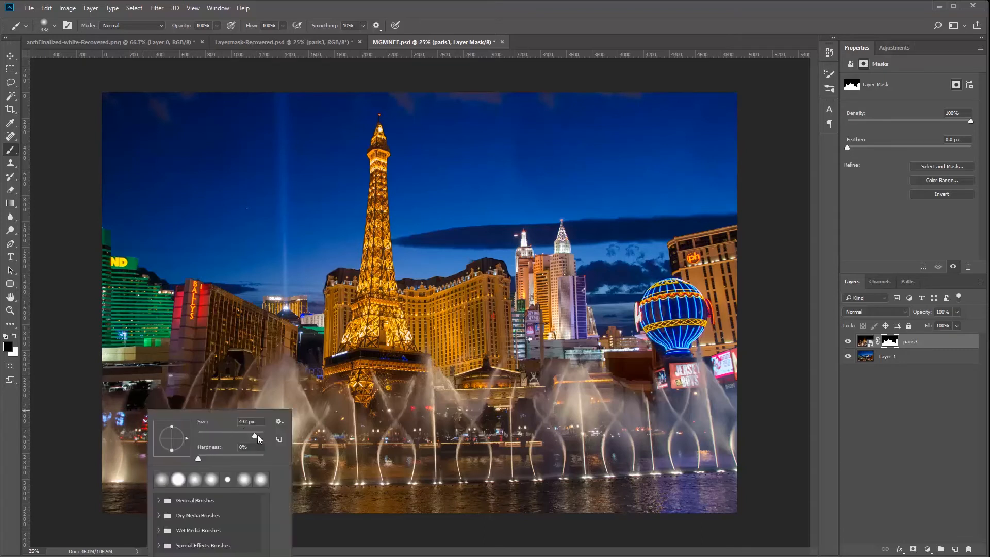
left_click_drag(243, 436, 242, 436)
left_click(71, 379)
mouse_move(143, 413)
left_mouse_down()
mouse_move(143, 388)
mouse_move(138, 416)
left_mouse_up()
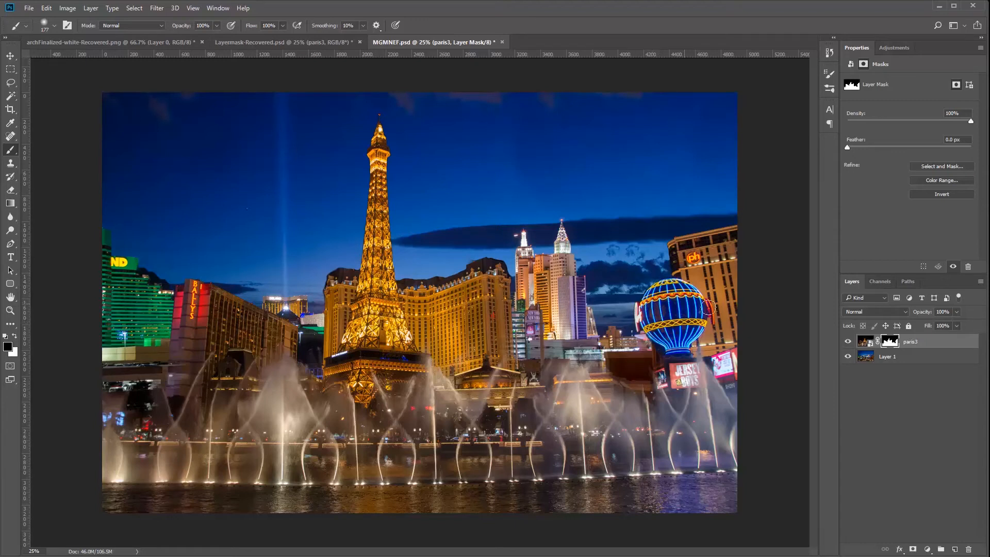
Compare the current composite with the finished version in Layermask-Recovered.psd, ending back in MGMNEF.psd
left_click(289, 42)
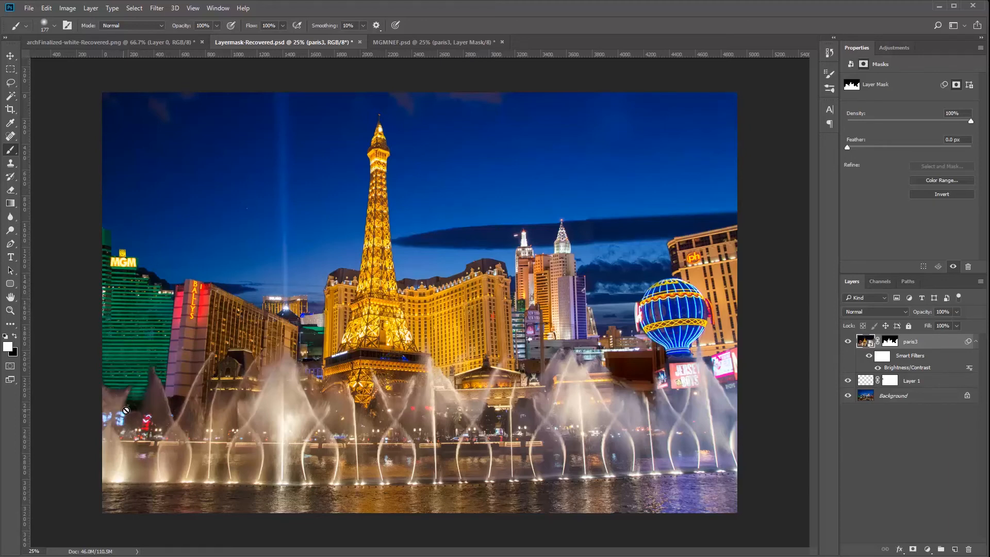
left_click(468, 44)
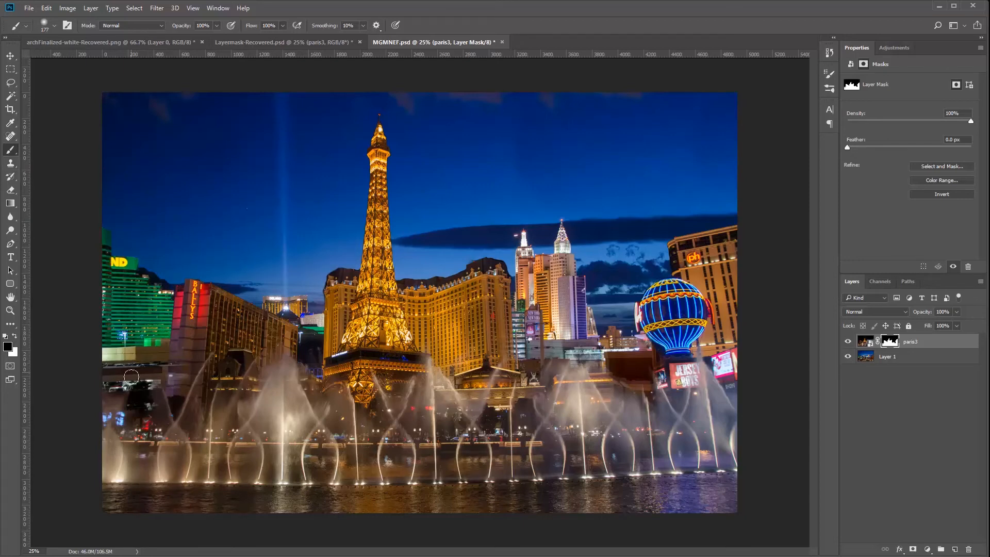
left_click(328, 42)
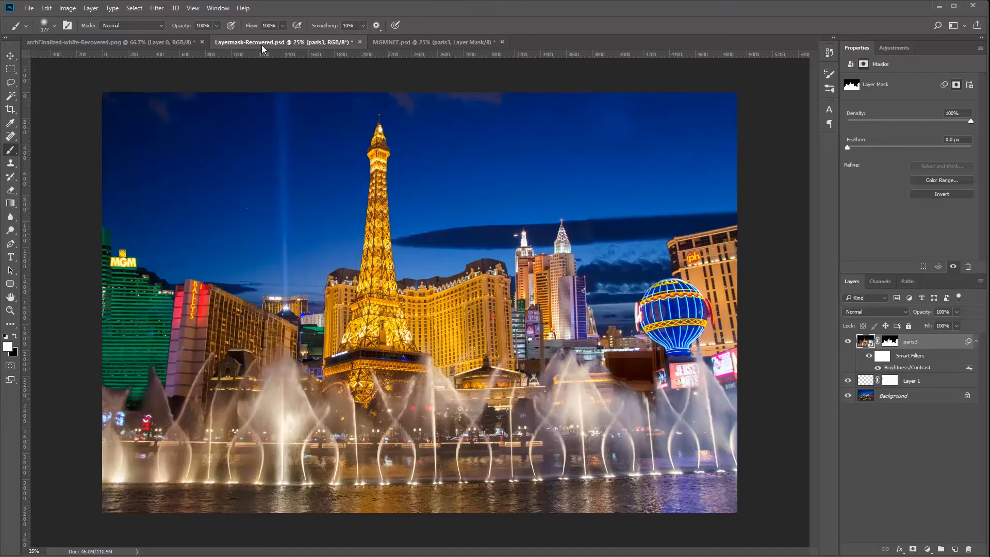
left_click(440, 45)
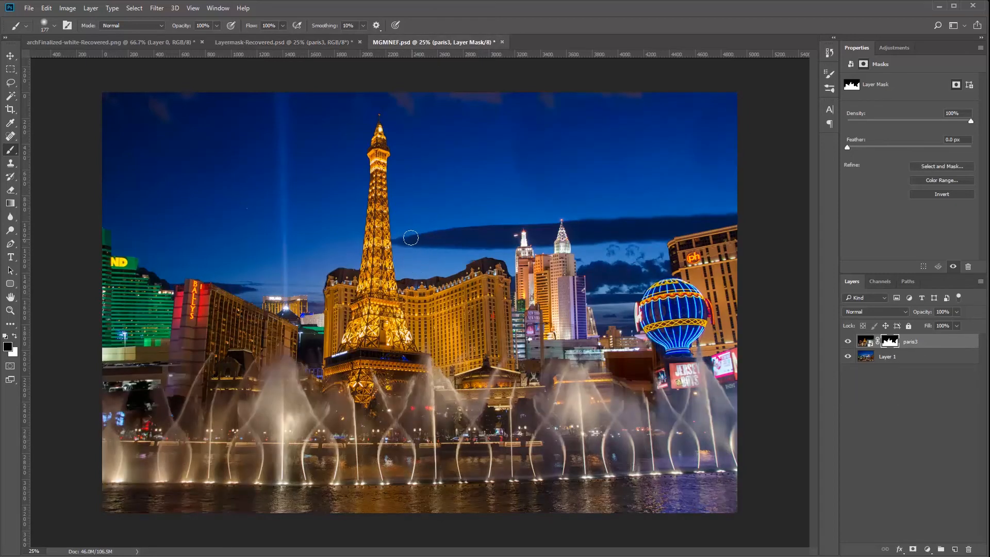
Apply a Brightness/Contrast adjustment with brightness 23 to the paris3 layer mask
left_click(92, 9)
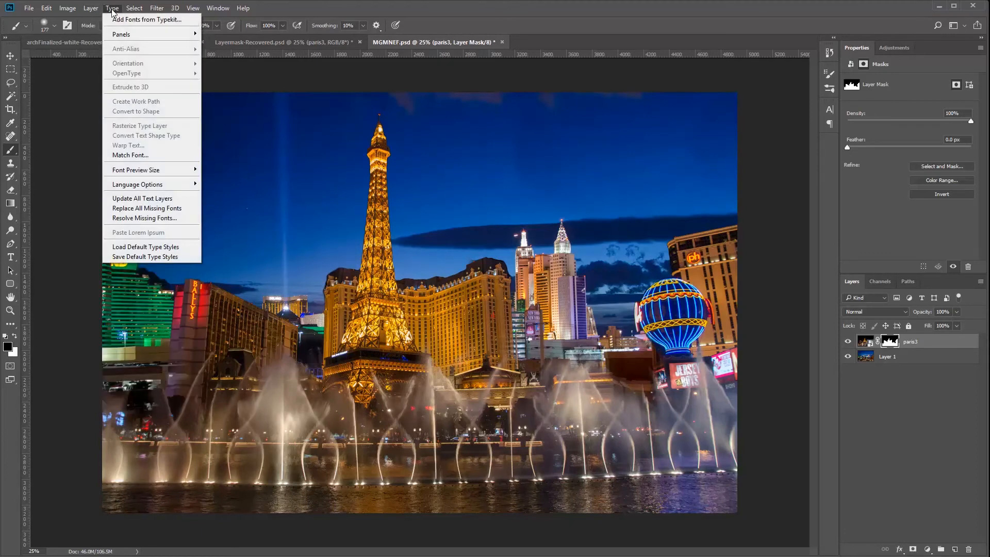
mouse_move(129, 11)
mouse_move(72, 9)
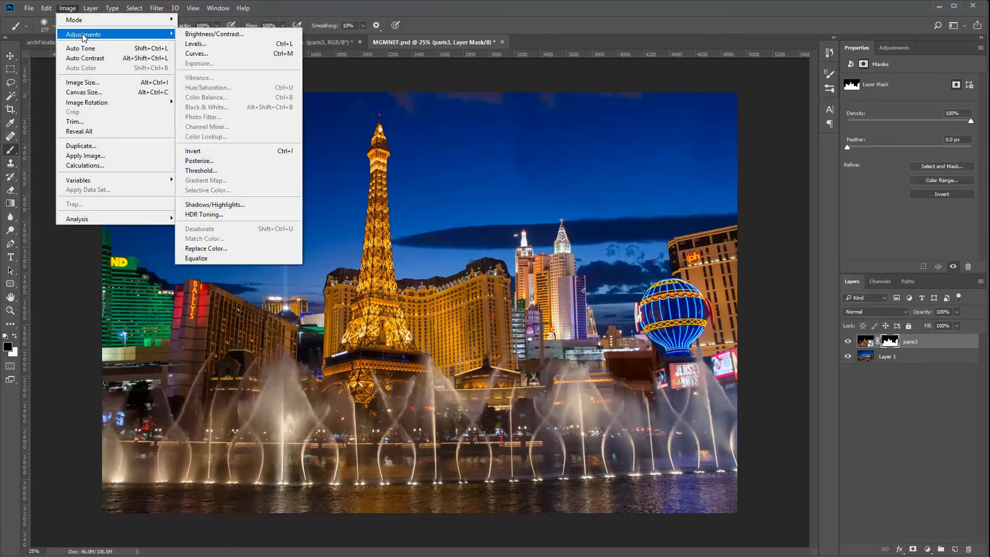
left_click(86, 58)
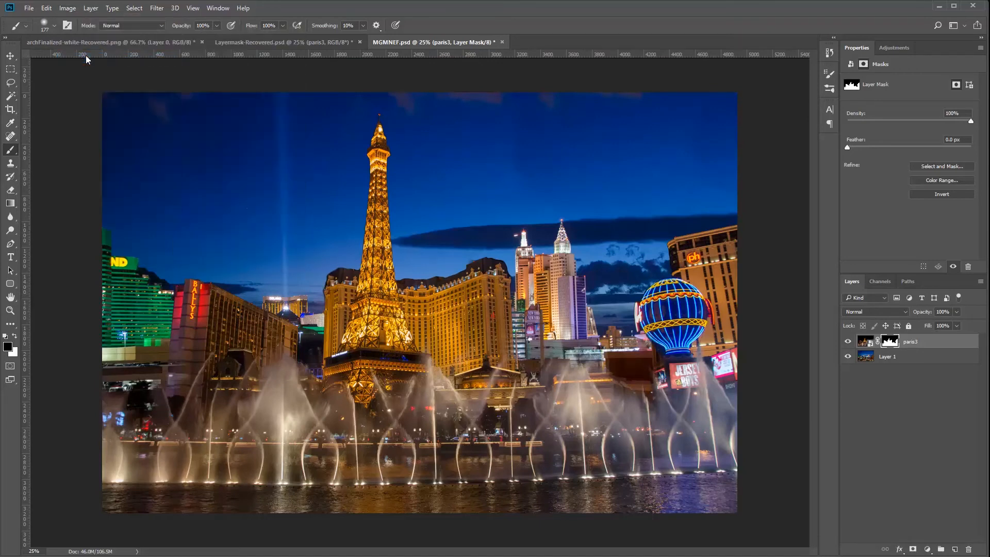
left_click(68, 9)
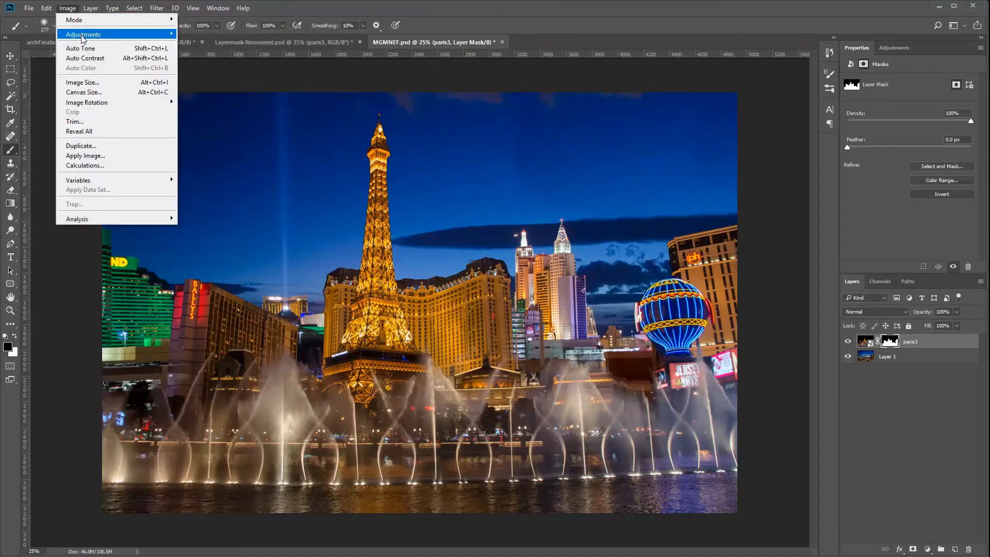
mouse_move(82, 34)
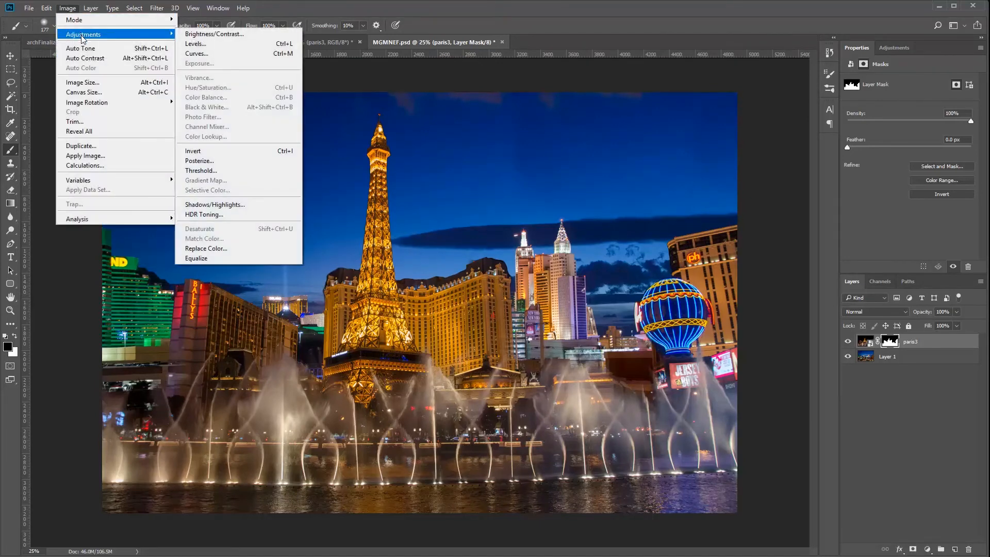
left_click(208, 34)
mouse_move(473, 181)
left_mouse_down()
mouse_move(437, 182)
mouse_move(519, 193)
mouse_move(425, 178)
mouse_move(477, 185)
left_mouse_up()
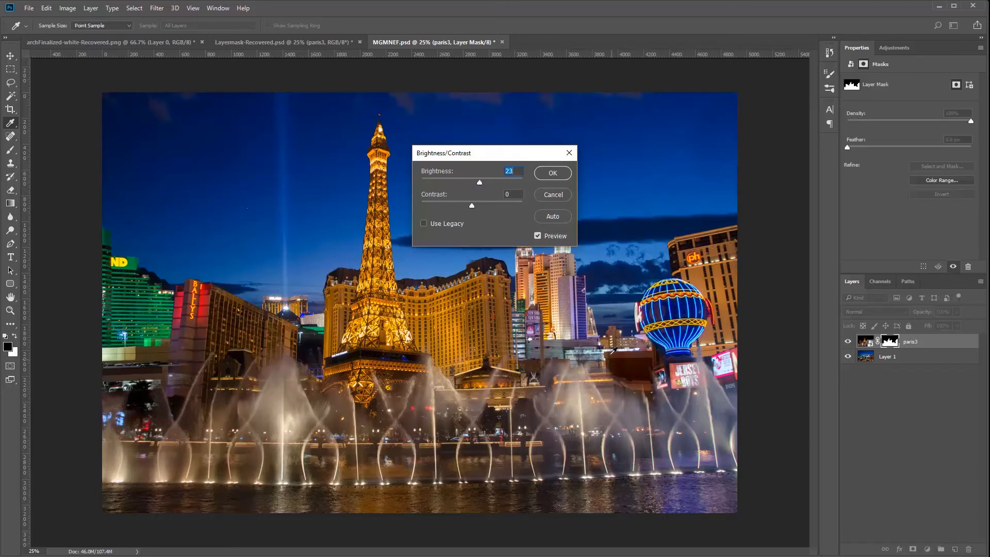
mouse_move(471, 207)
left_mouse_down()
mouse_move(457, 204)
mouse_move(482, 203)
mouse_move(460, 202)
mouse_move(471, 205)
left_mouse_up()
left_click(556, 172)
Paint white and black alternately on the mask to rework the area between the MGM building's base and Bally's outer edge
key("b")
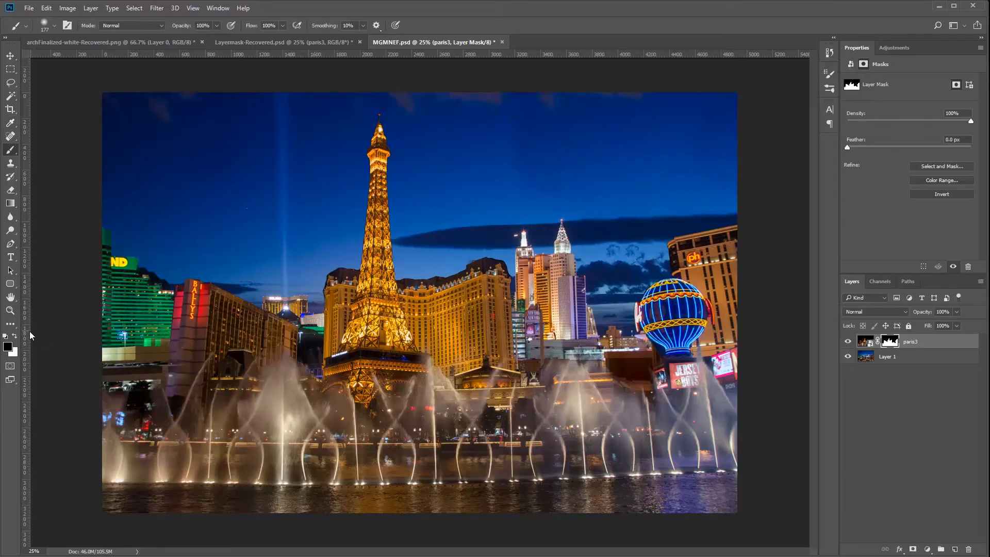
key("x")
mouse_move(150, 350)
left_mouse_down()
mouse_move(139, 387)
mouse_move(144, 350)
mouse_move(138, 370)
mouse_move(124, 356)
left_mouse_up()
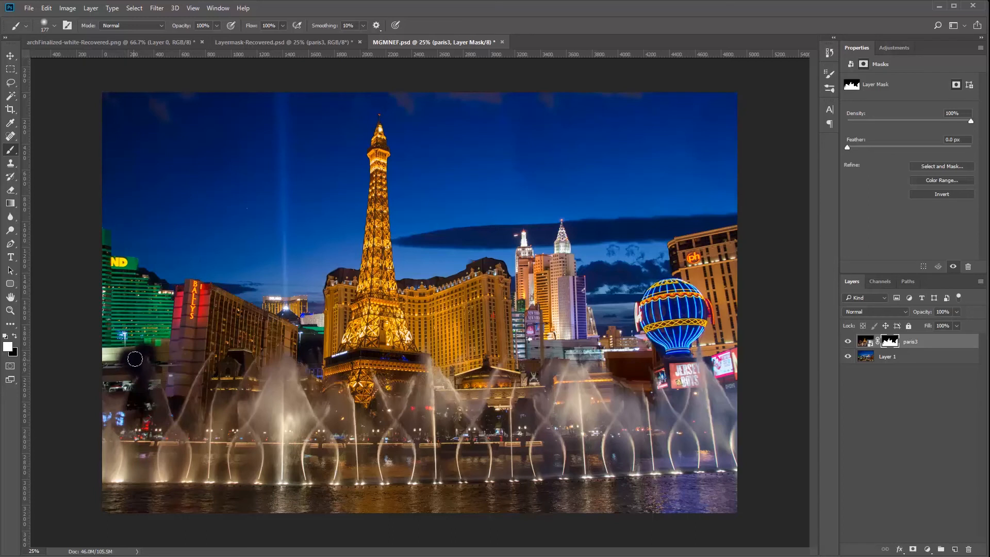
left_click(14, 335)
mouse_move(112, 343)
left_mouse_down()
mouse_move(149, 352)
mouse_move(115, 363)
mouse_move(152, 366)
mouse_move(150, 383)
mouse_move(139, 373)
left_mouse_up()
left_click(14, 335)
mouse_move(187, 348)
left_mouse_down()
mouse_move(174, 387)
mouse_move(176, 363)
left_mouse_up()
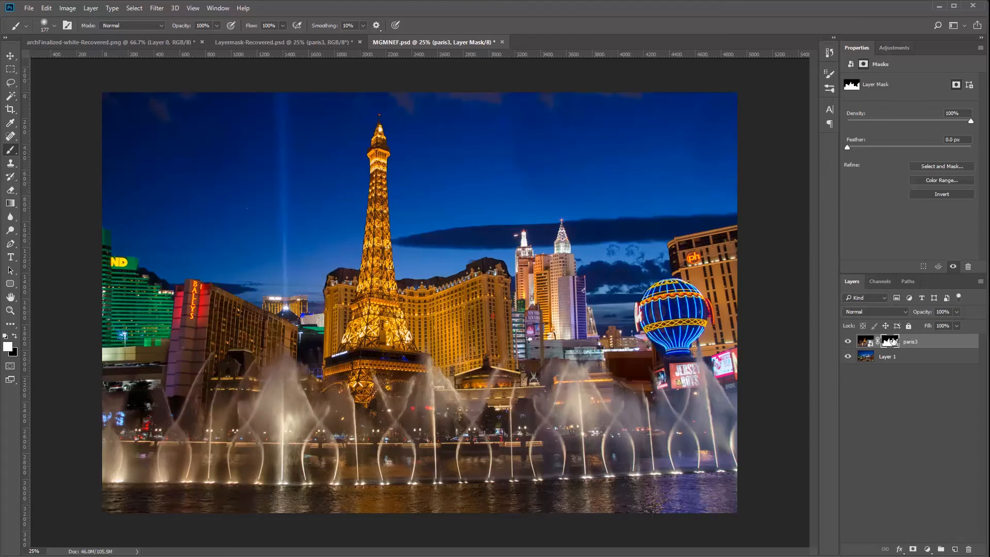
Disable the paris3 layer mask to inspect the unmasked night photo, and enable it again
left_click(889, 344, "shift")
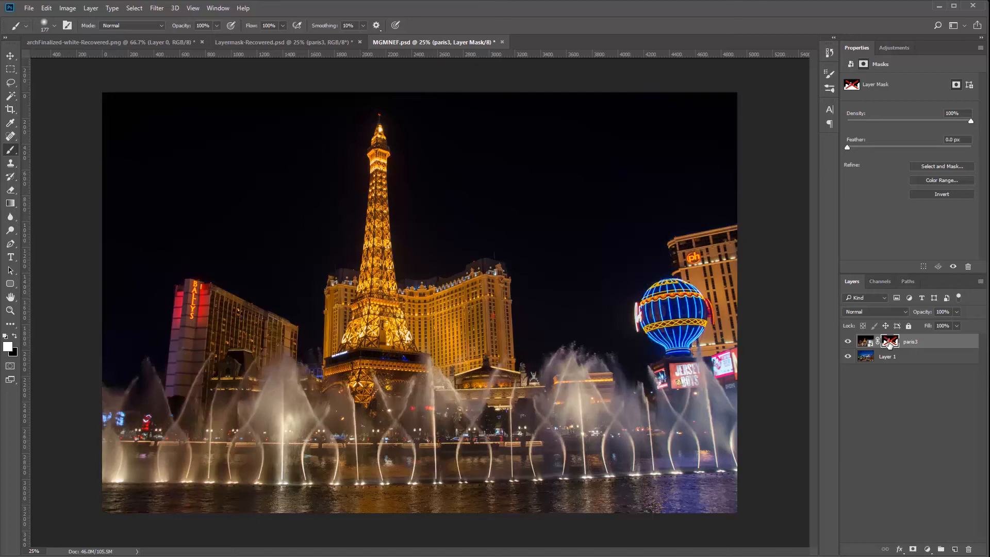
left_click(889, 344, "shift")
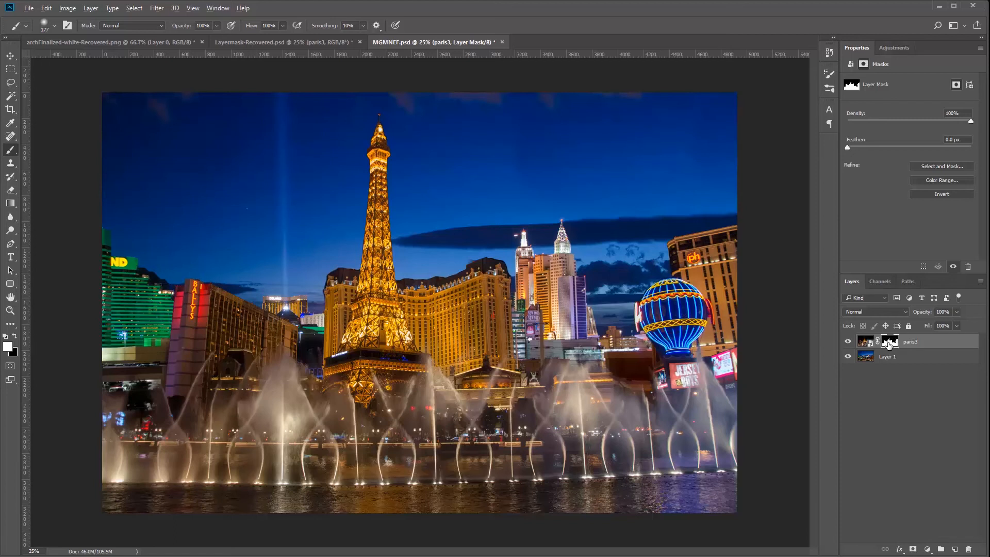
View the layer mask on its own and paint black over the stray grey spots in the sky and around the Paris hotel's edges
left_click(888, 345, "alt")
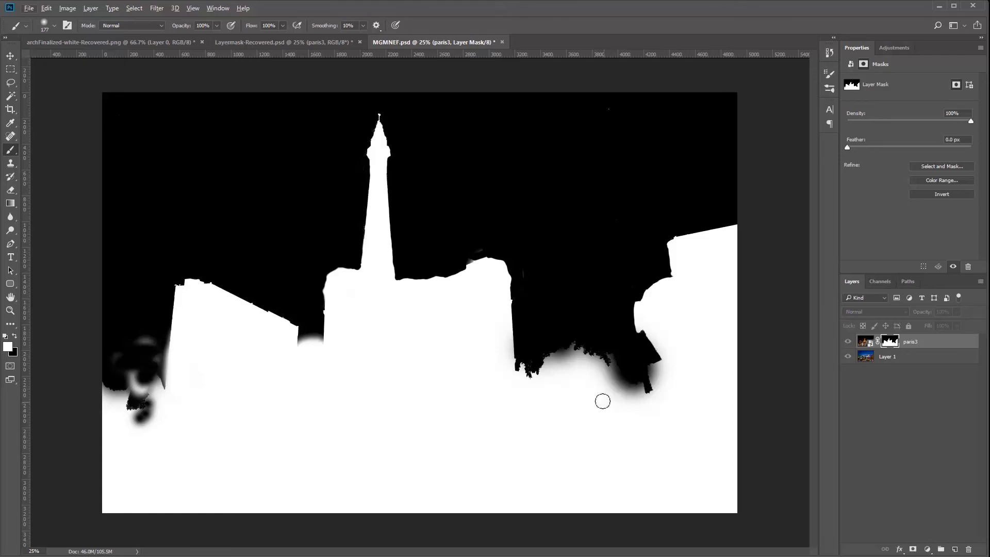
left_click(14, 337)
left_click_drag(121, 346, 150, 338)
left_click_drag(651, 111, 565, 116)
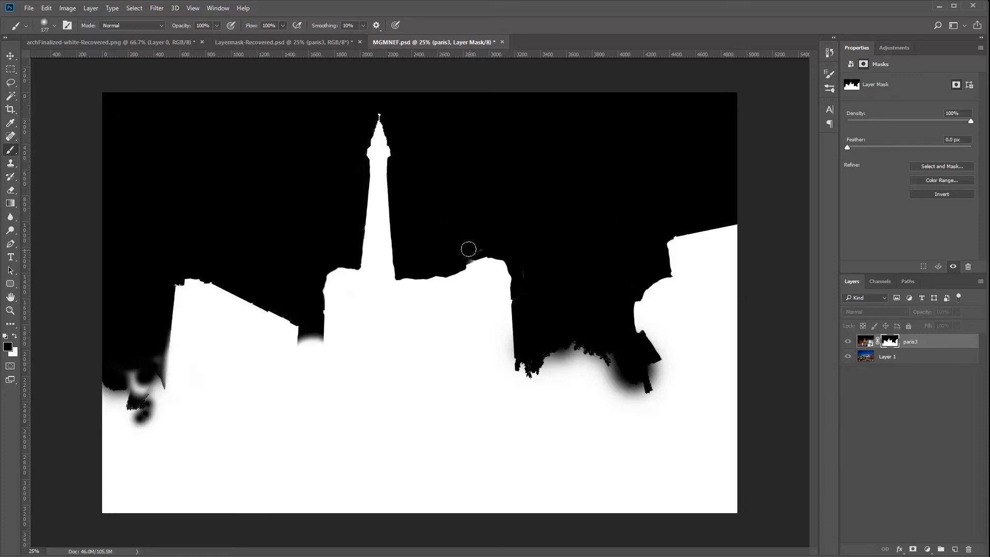
left_click_drag(519, 262, 525, 306)
left_click(891, 346, "alt")
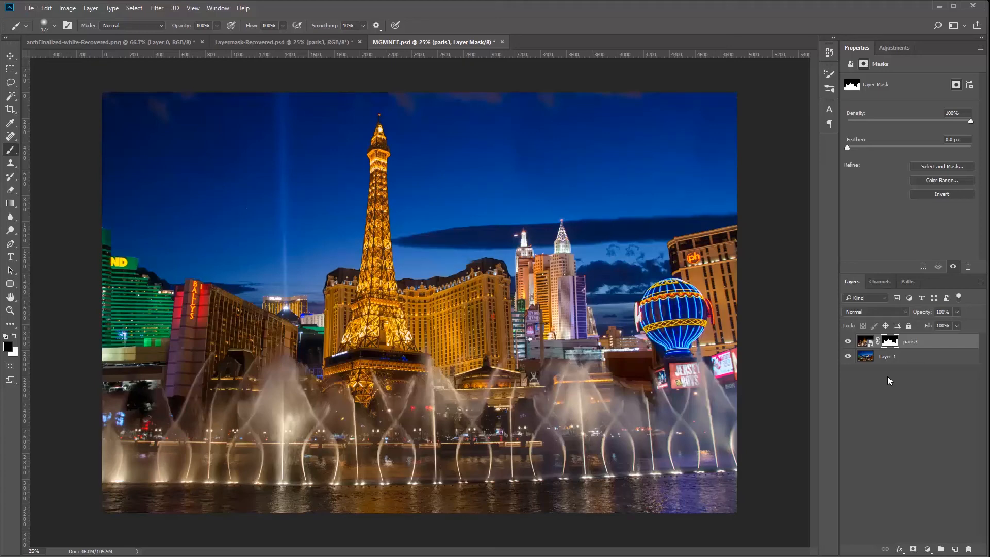
Hide Layer 1, paint black over the leftover dark patch between Bally's and the Eiffel Tower base, and show Layer 1 again
left_click(848, 358)
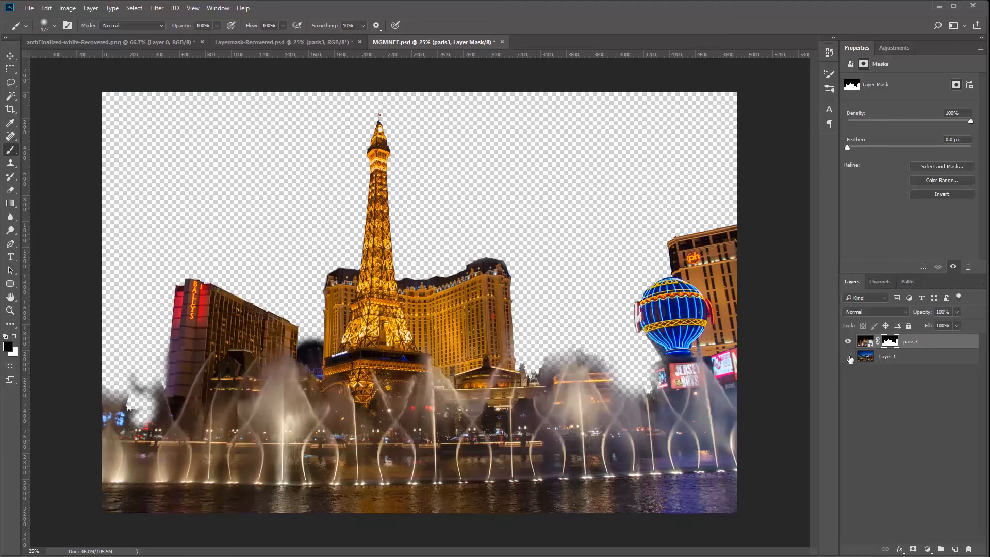
left_click(847, 357)
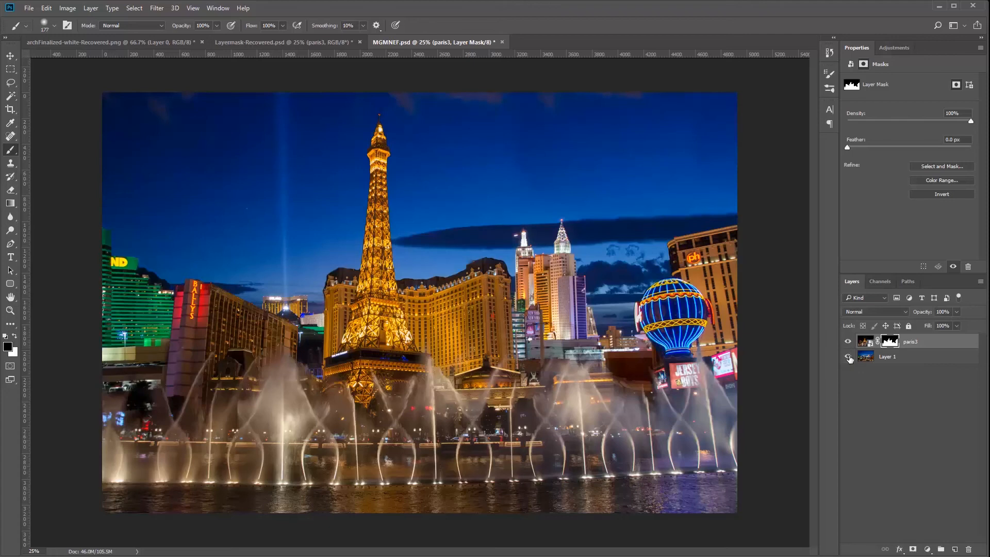
left_click(848, 356)
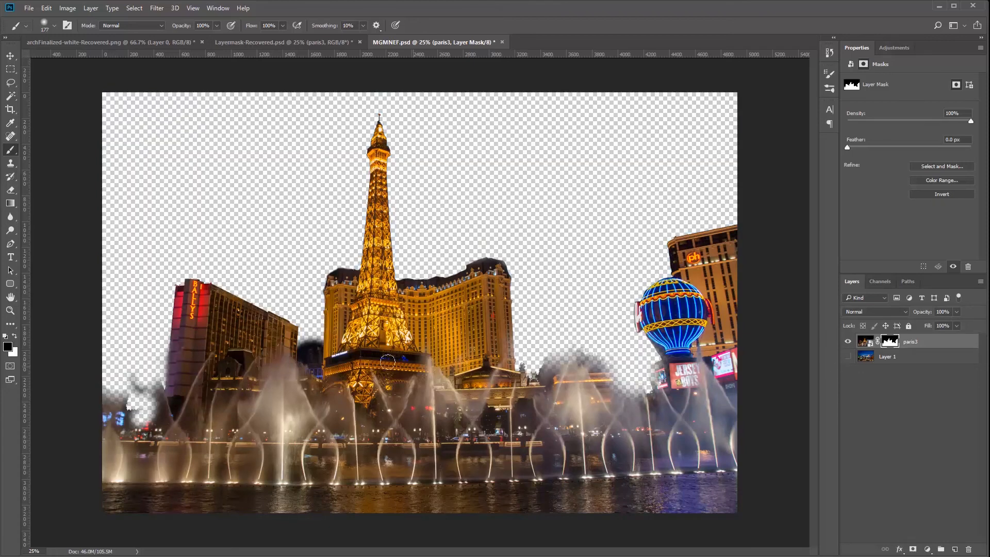
left_click_drag(307, 343, 312, 348)
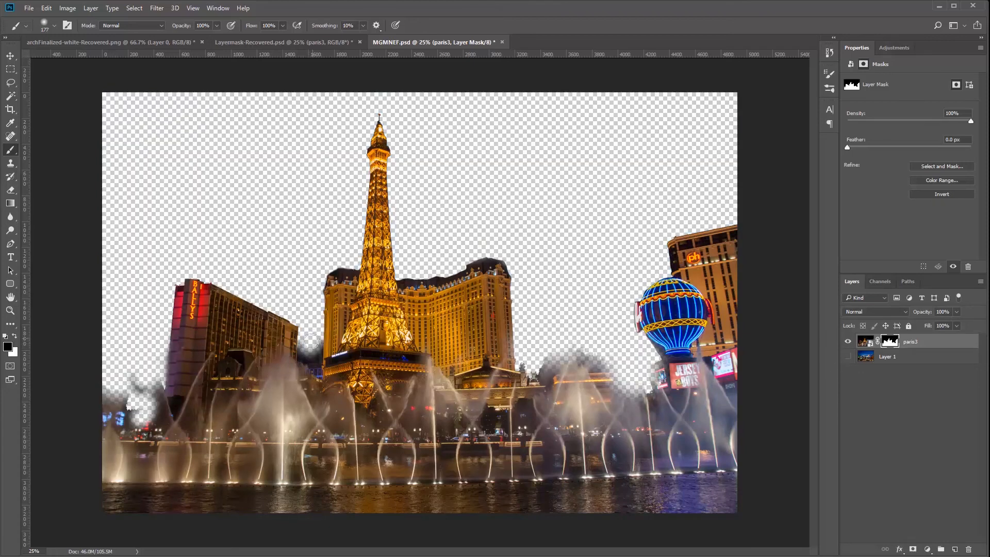
left_click(848, 356)
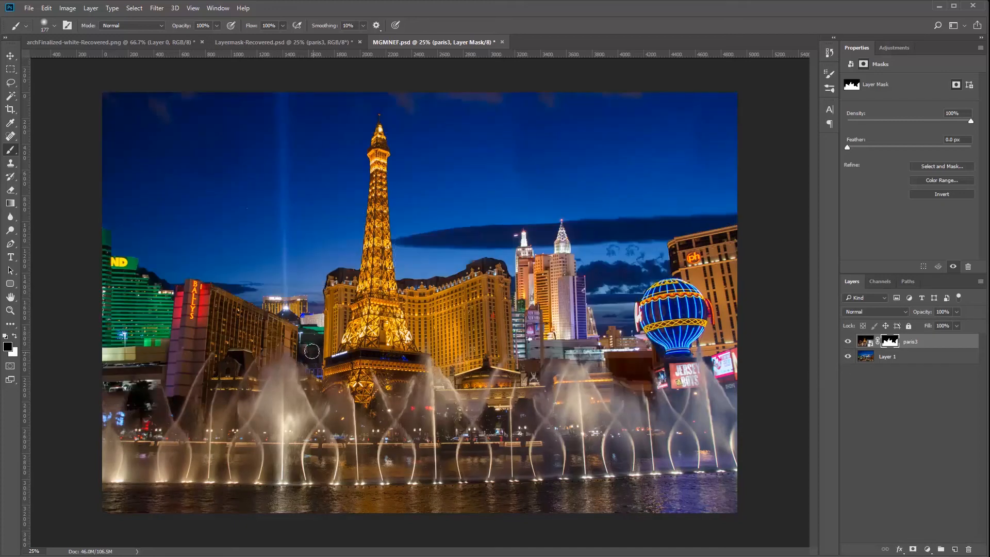
Toggle the visibility of paris3 and Layer 1 to compare each layer with the composite
left_click(848, 341)
left_click(848, 341)
left_click(848, 356)
left_click(847, 356)
left_click(848, 356)
left_click(847, 356)
Look through the layer commands around the layer mask and clipping mask options
left_click(91, 9)
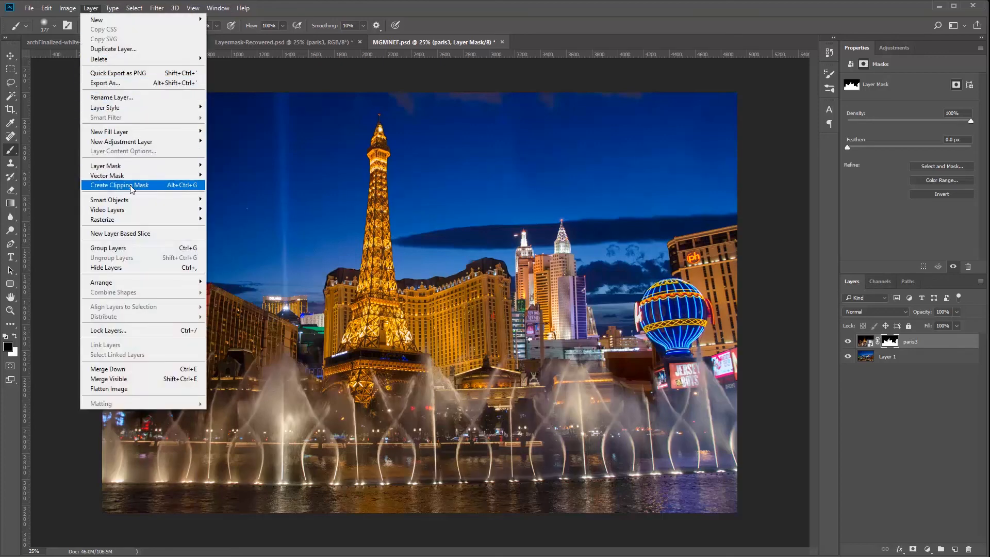